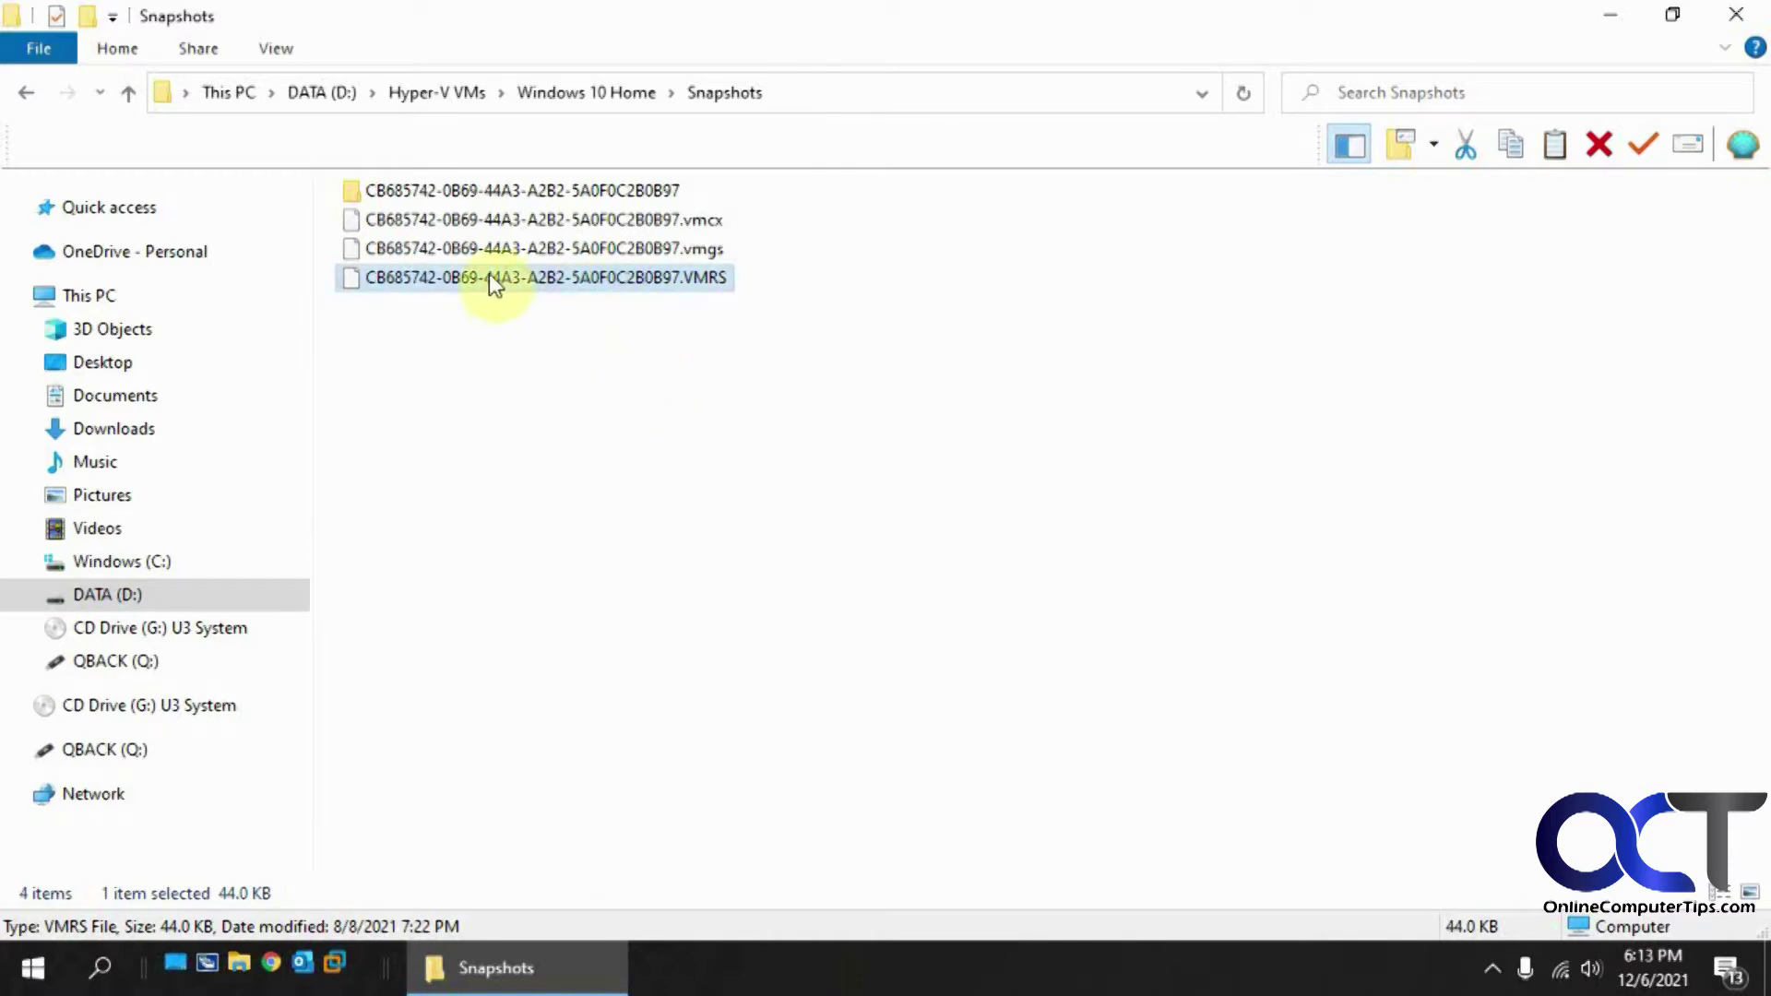
Open the .VMRS file's name for renaming in the Hyper-V Windows 10 Home Snapshots folder.
click(528, 278)
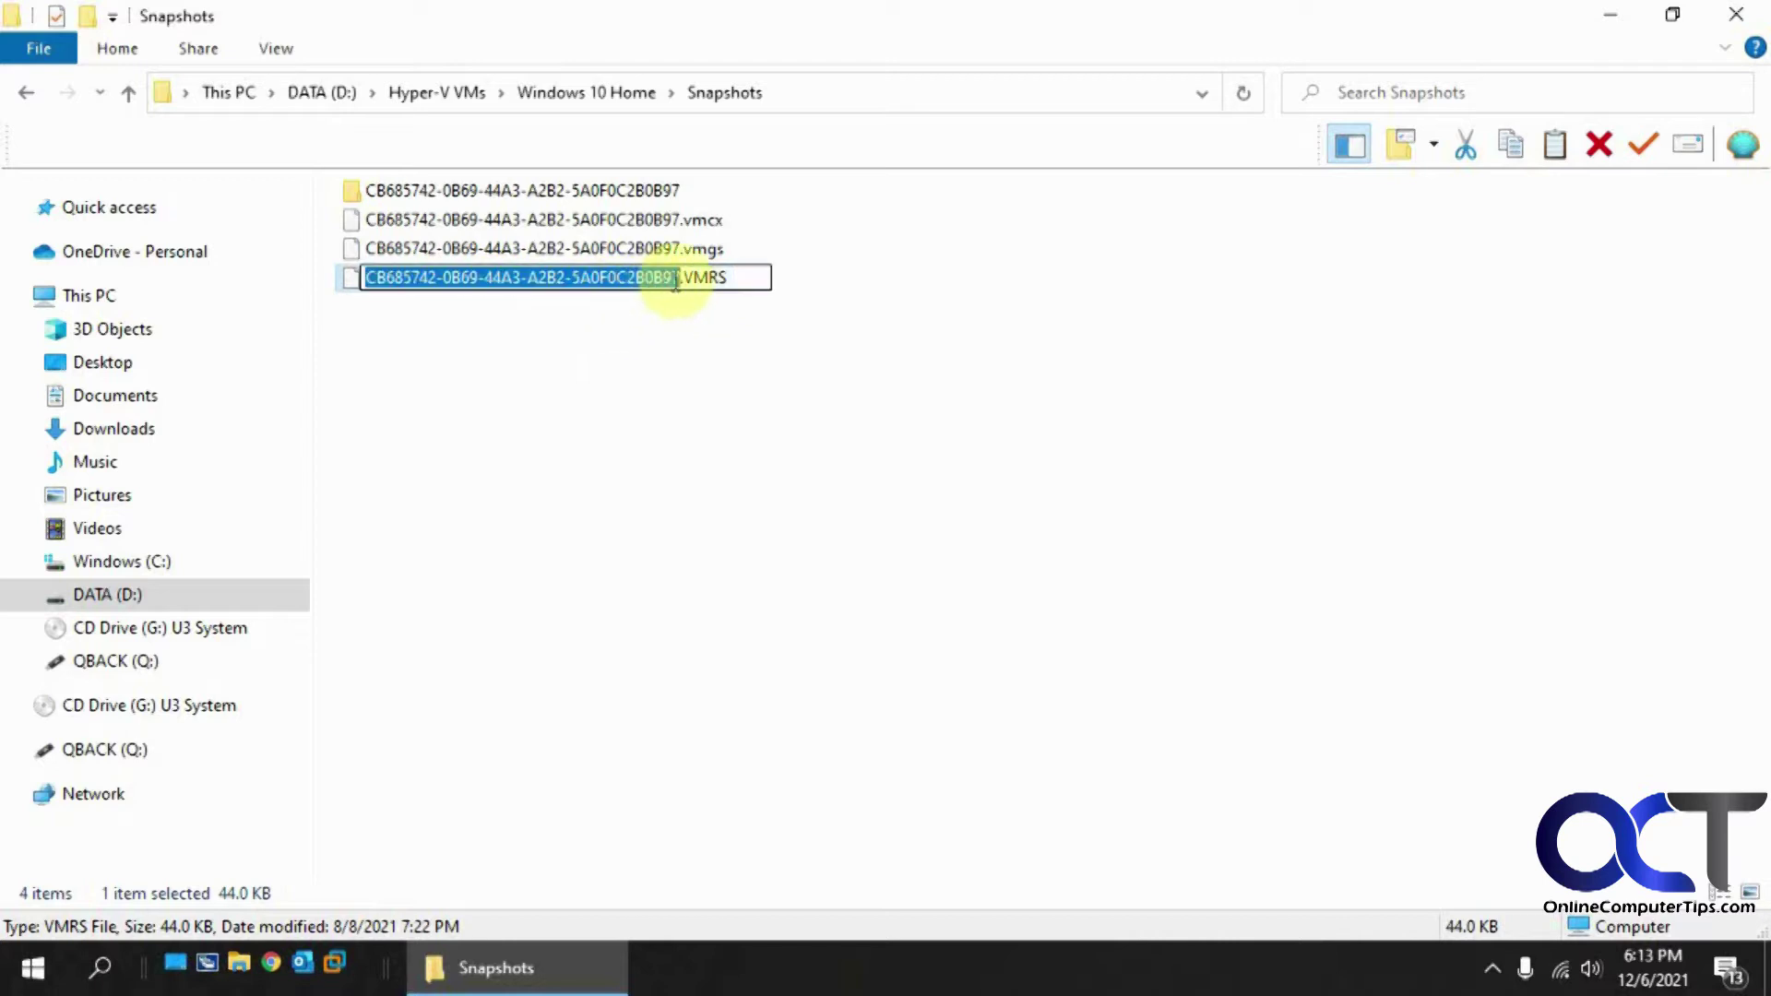
click(697, 278)
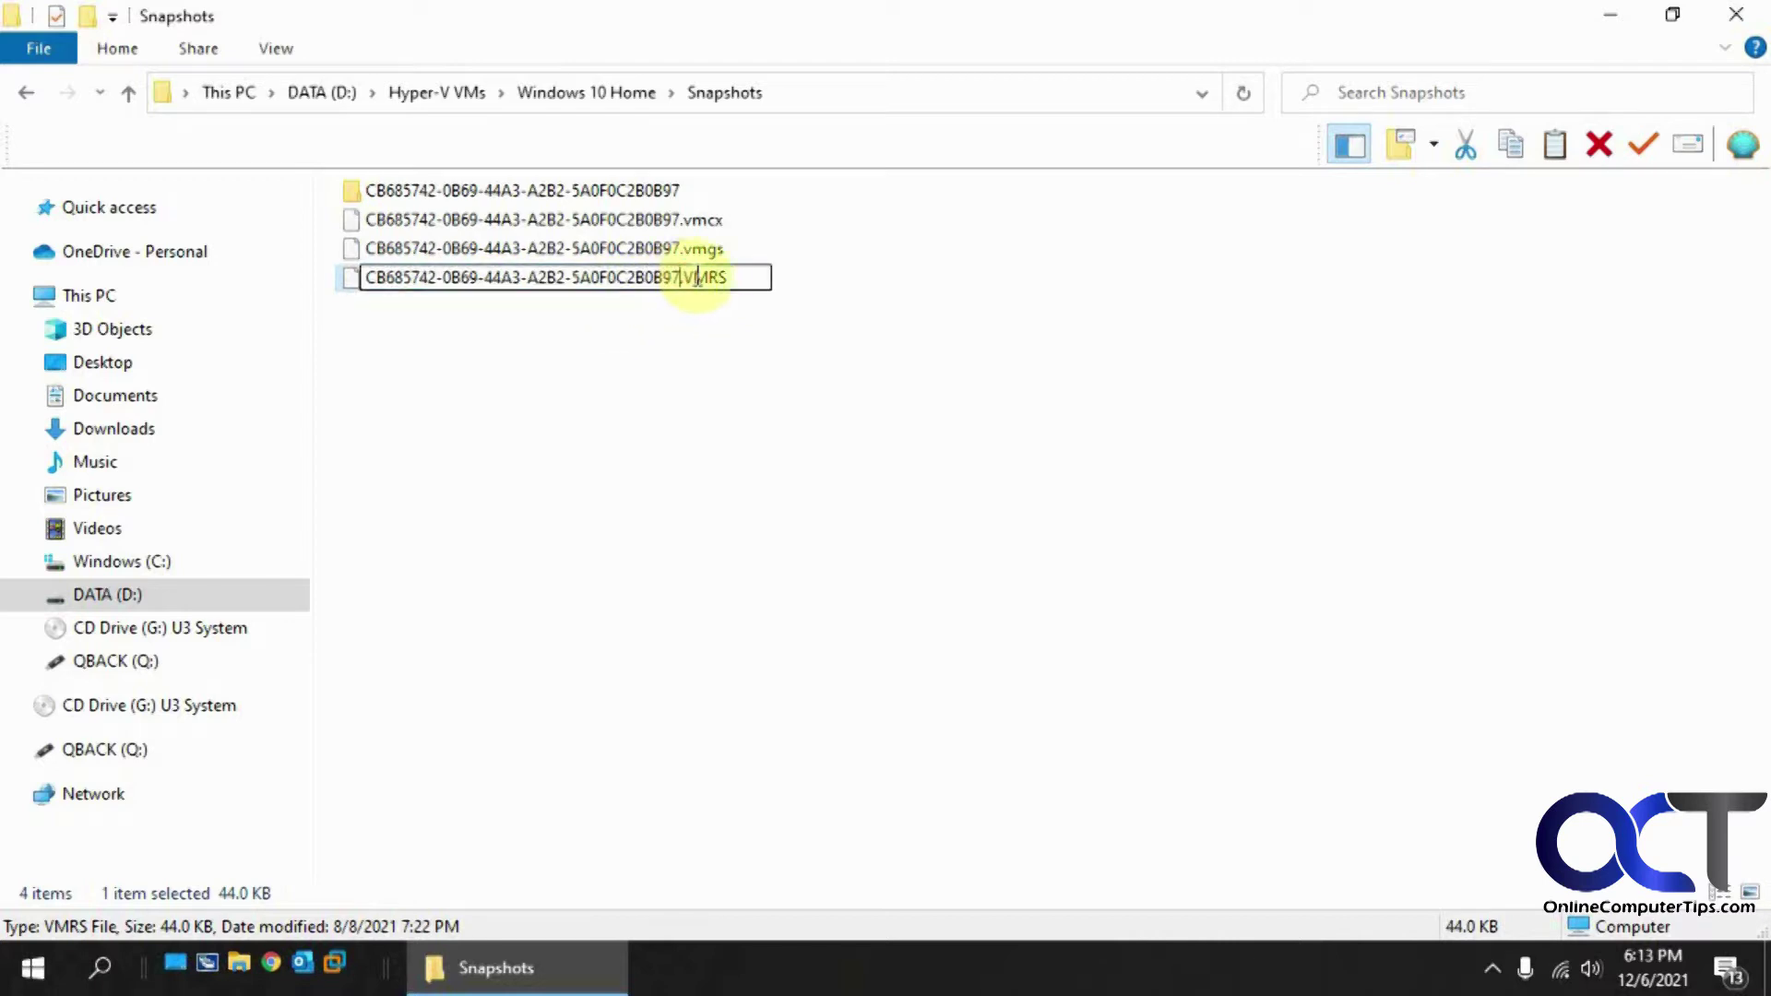
text(1)
key(Return)
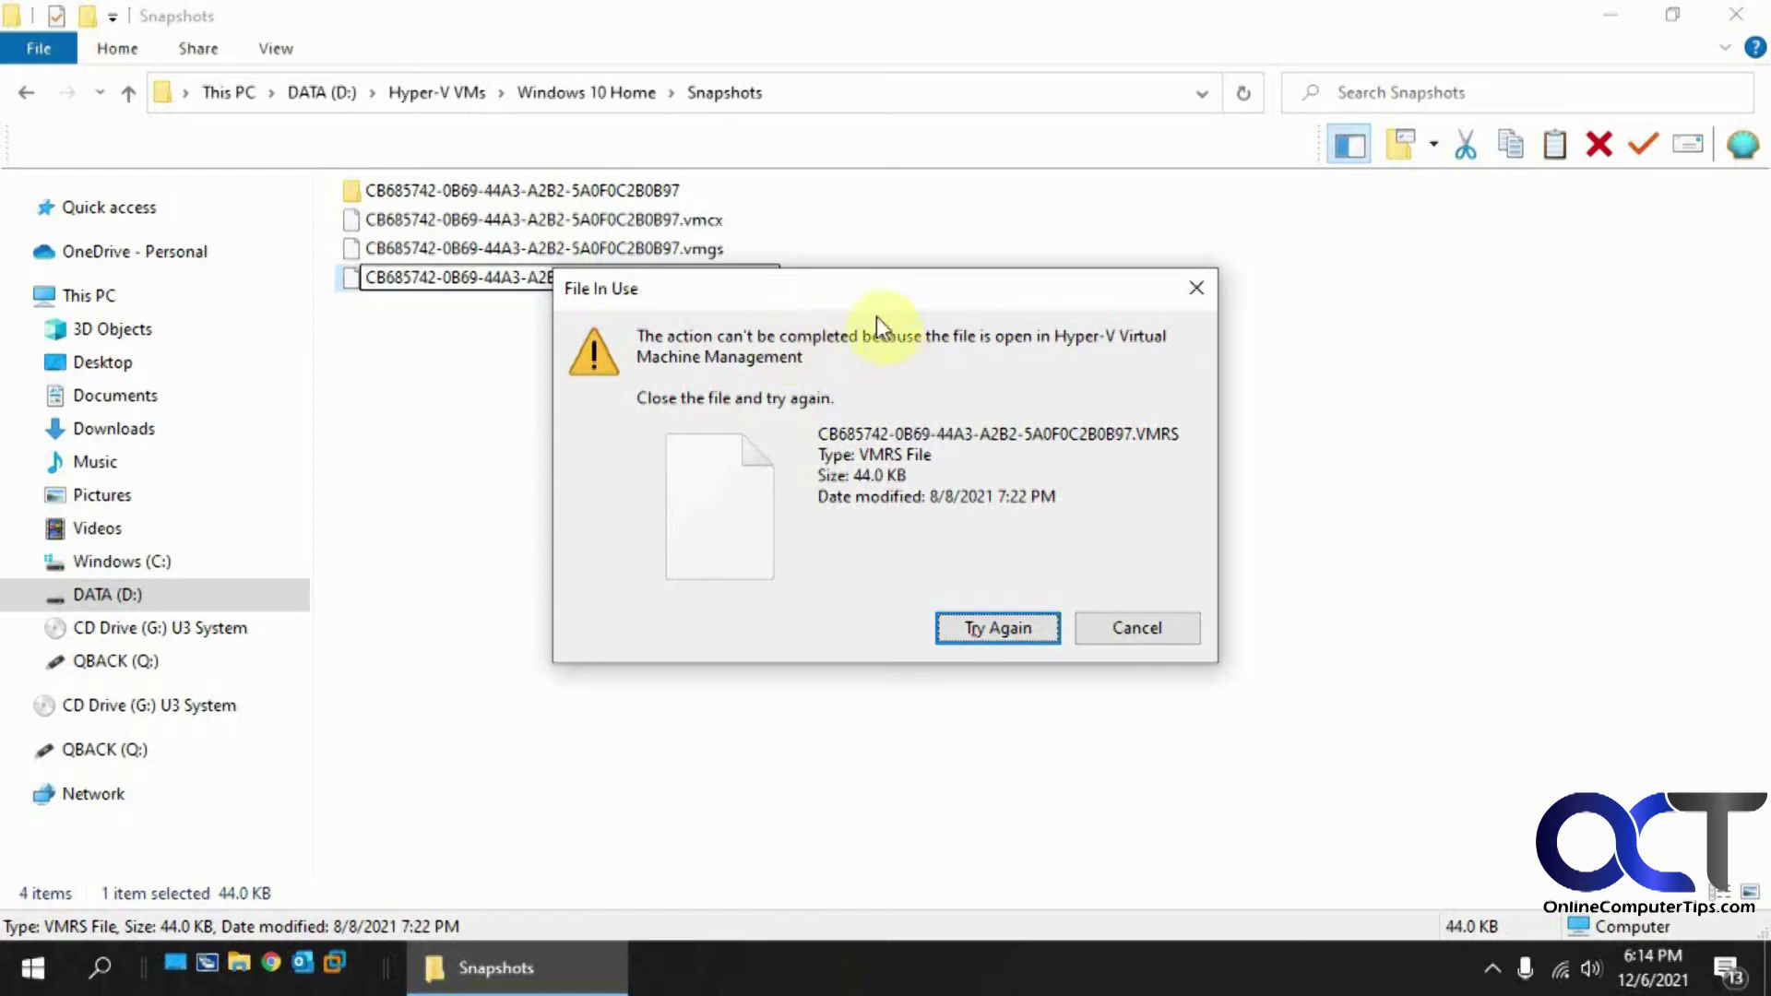
click(1129, 624)
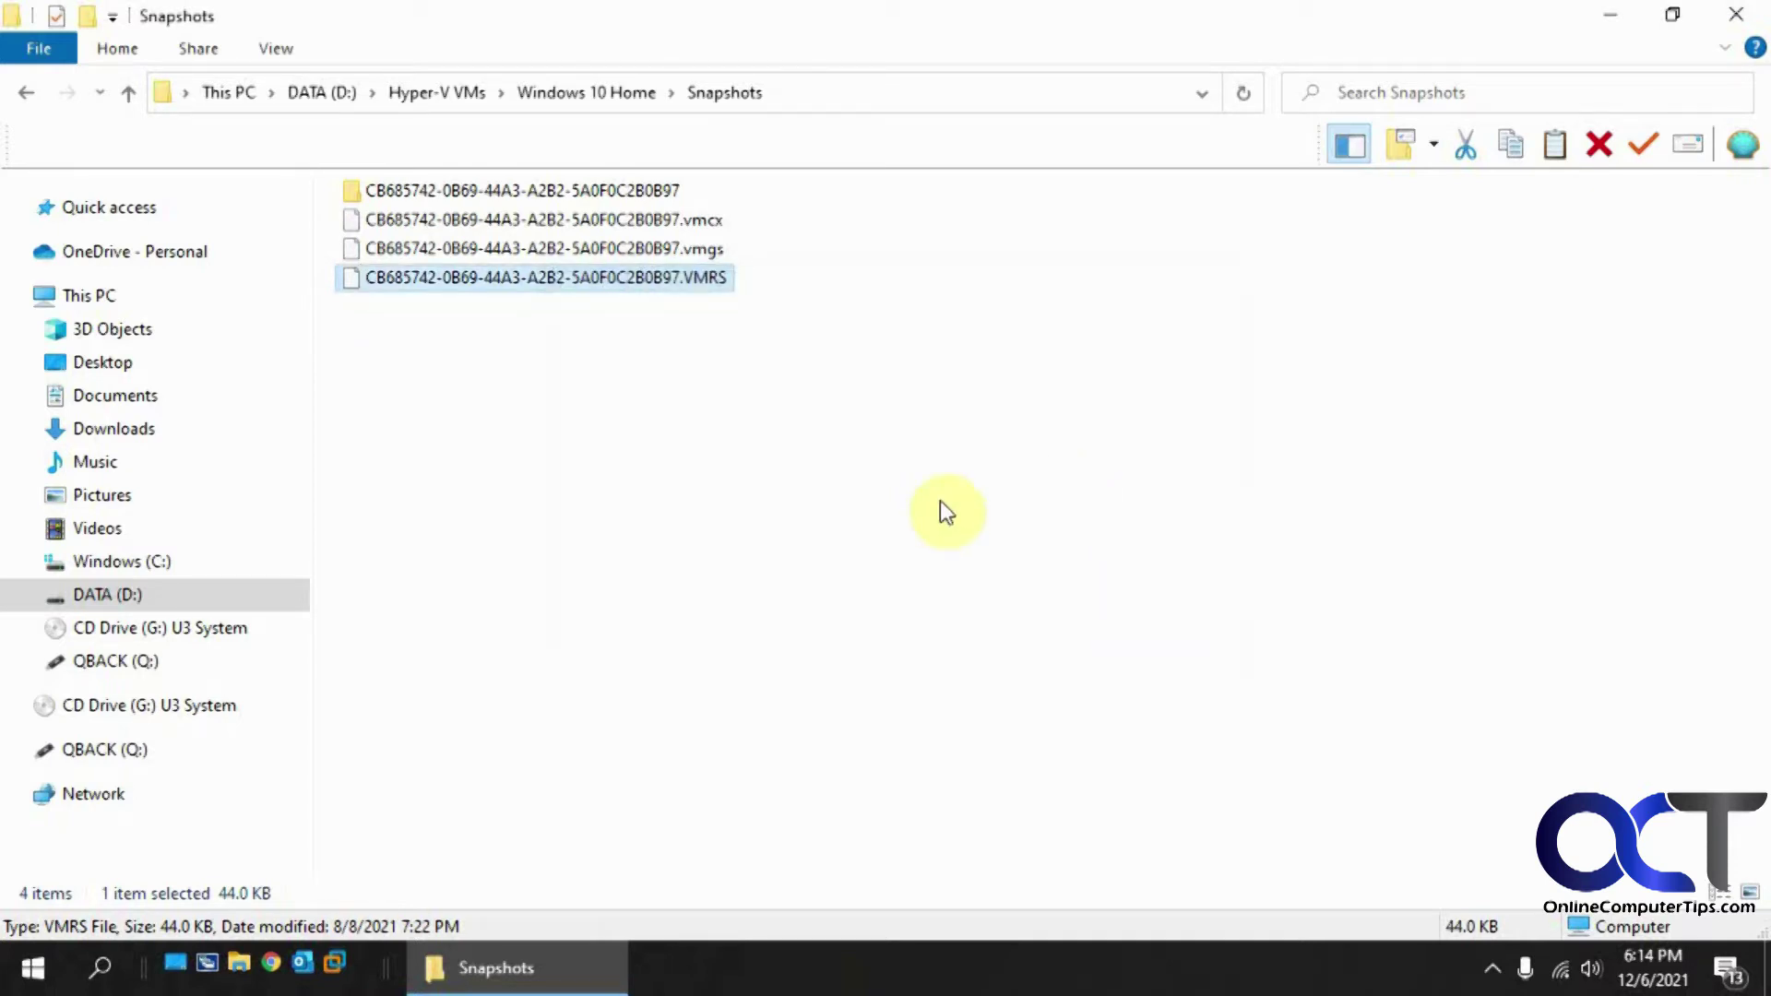
Launch Resource Monitor from a Start search for 'resou', showing CPU with Associated Handles expanded.
click(99, 970)
text(res)
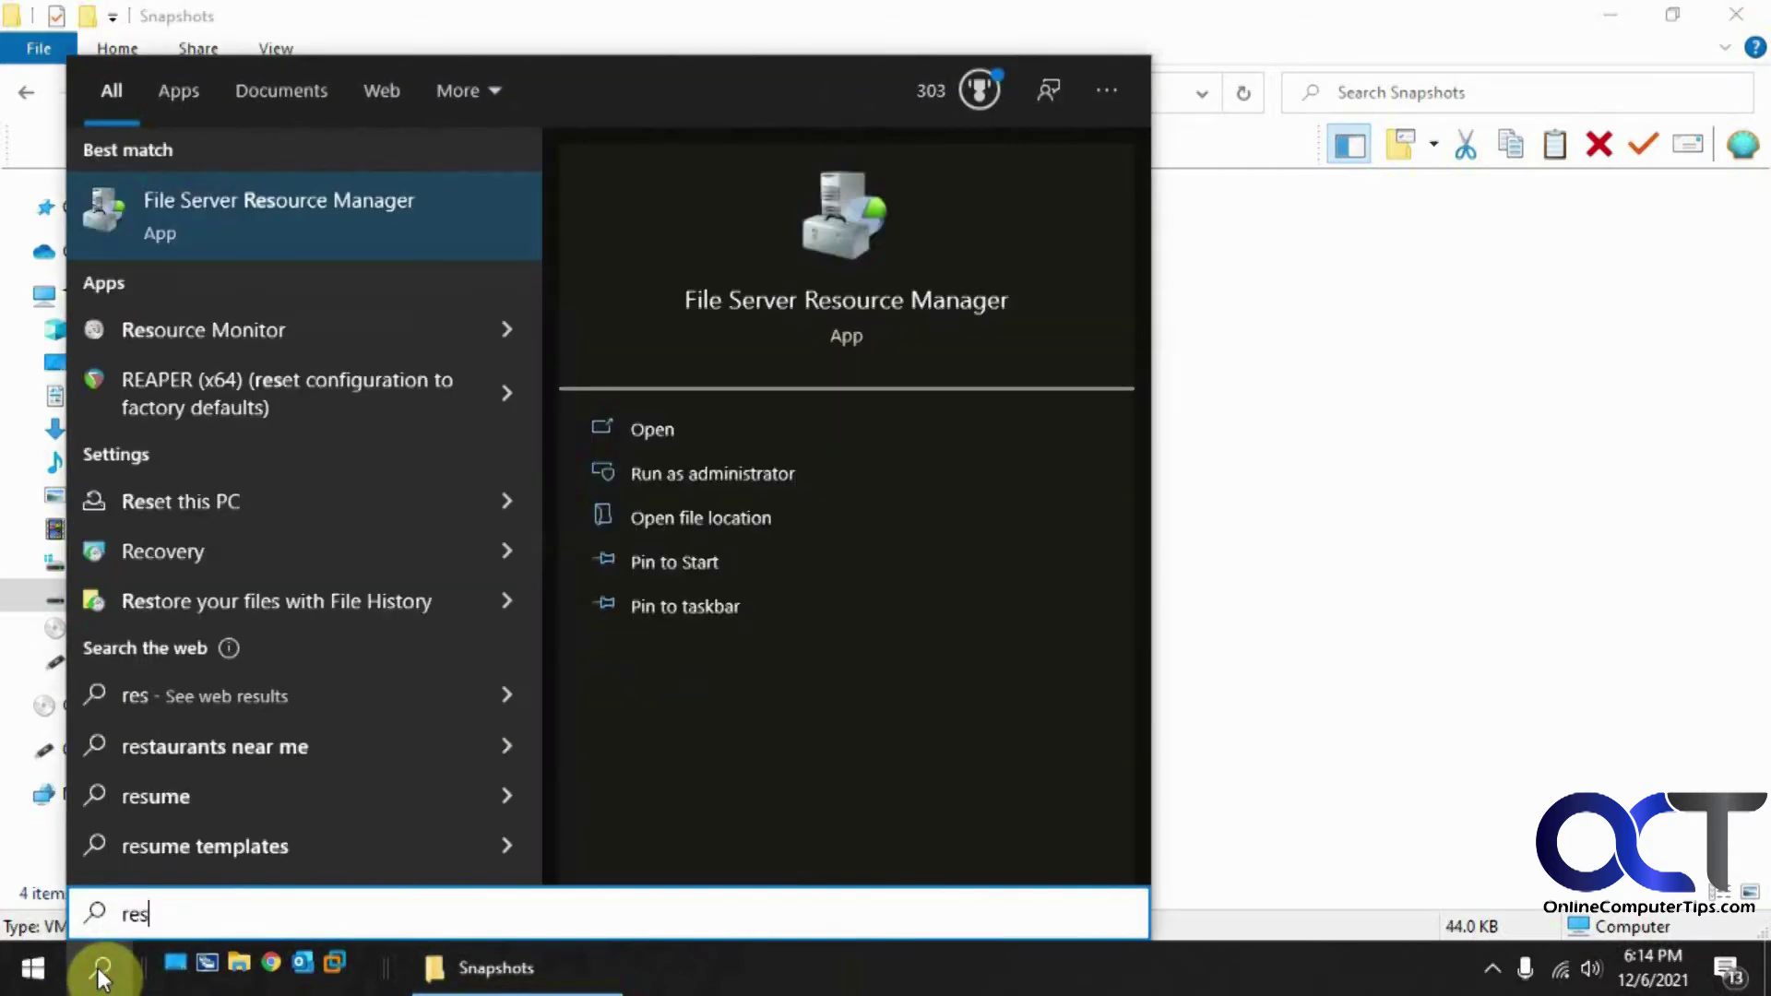
text(ou)
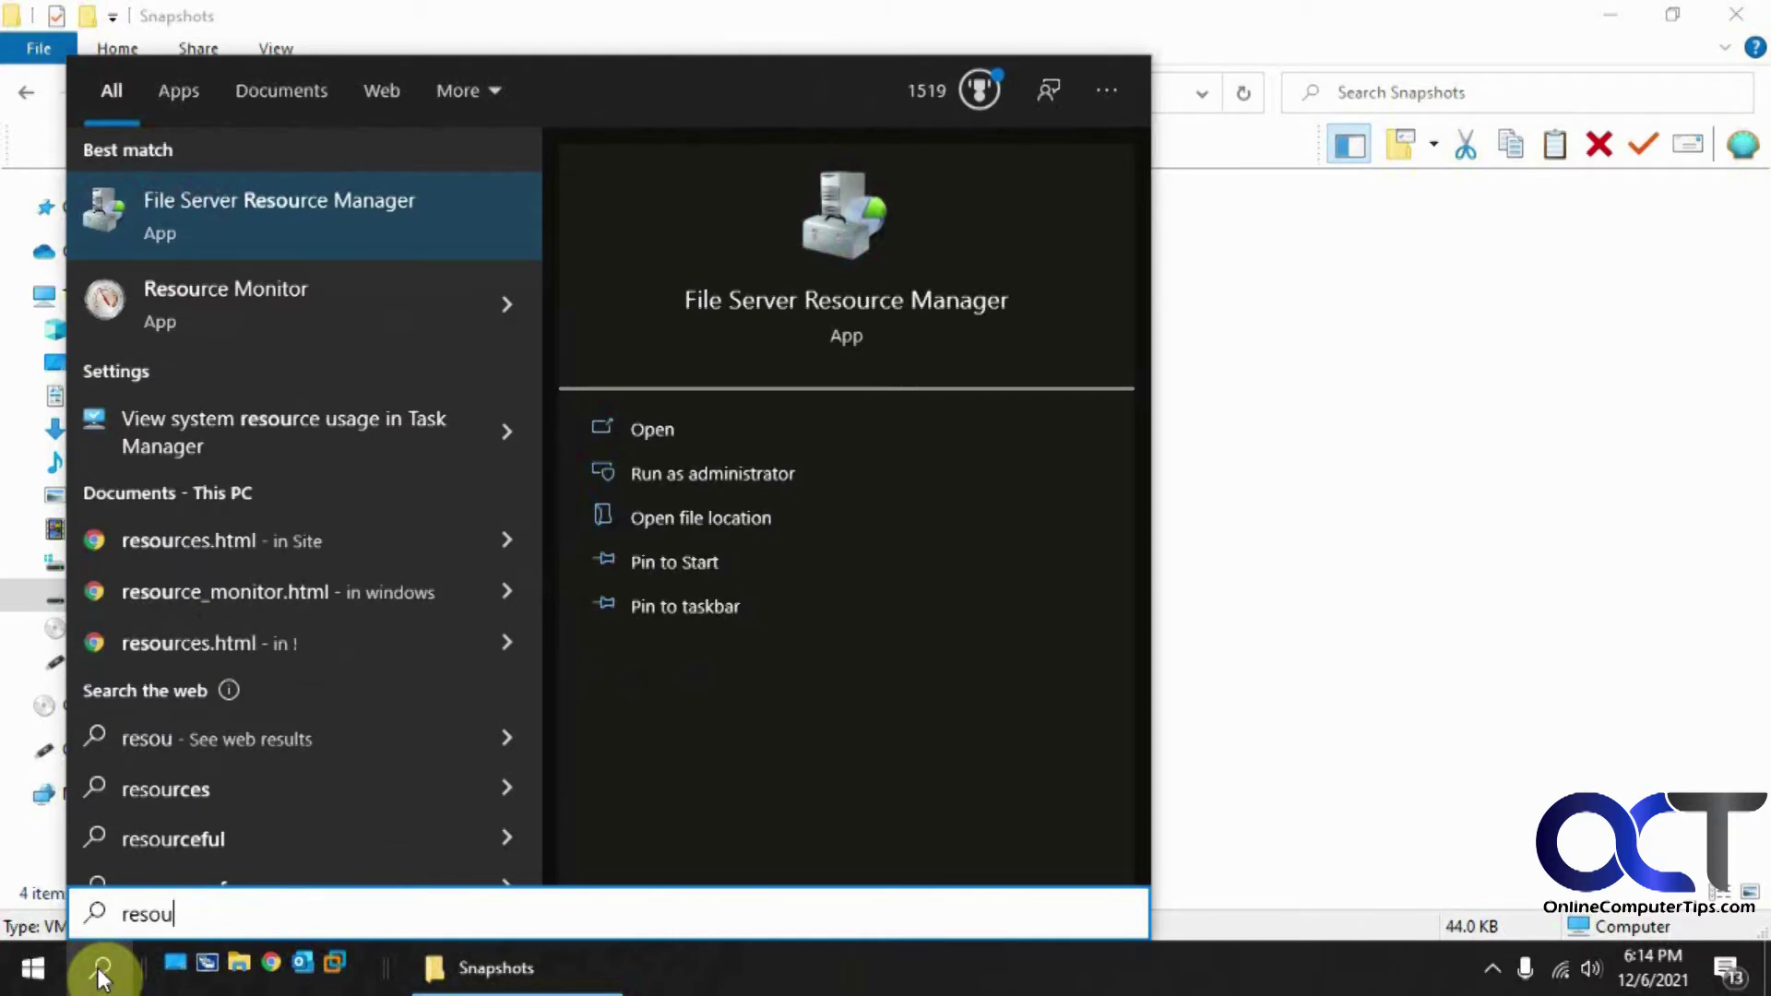
click(240, 304)
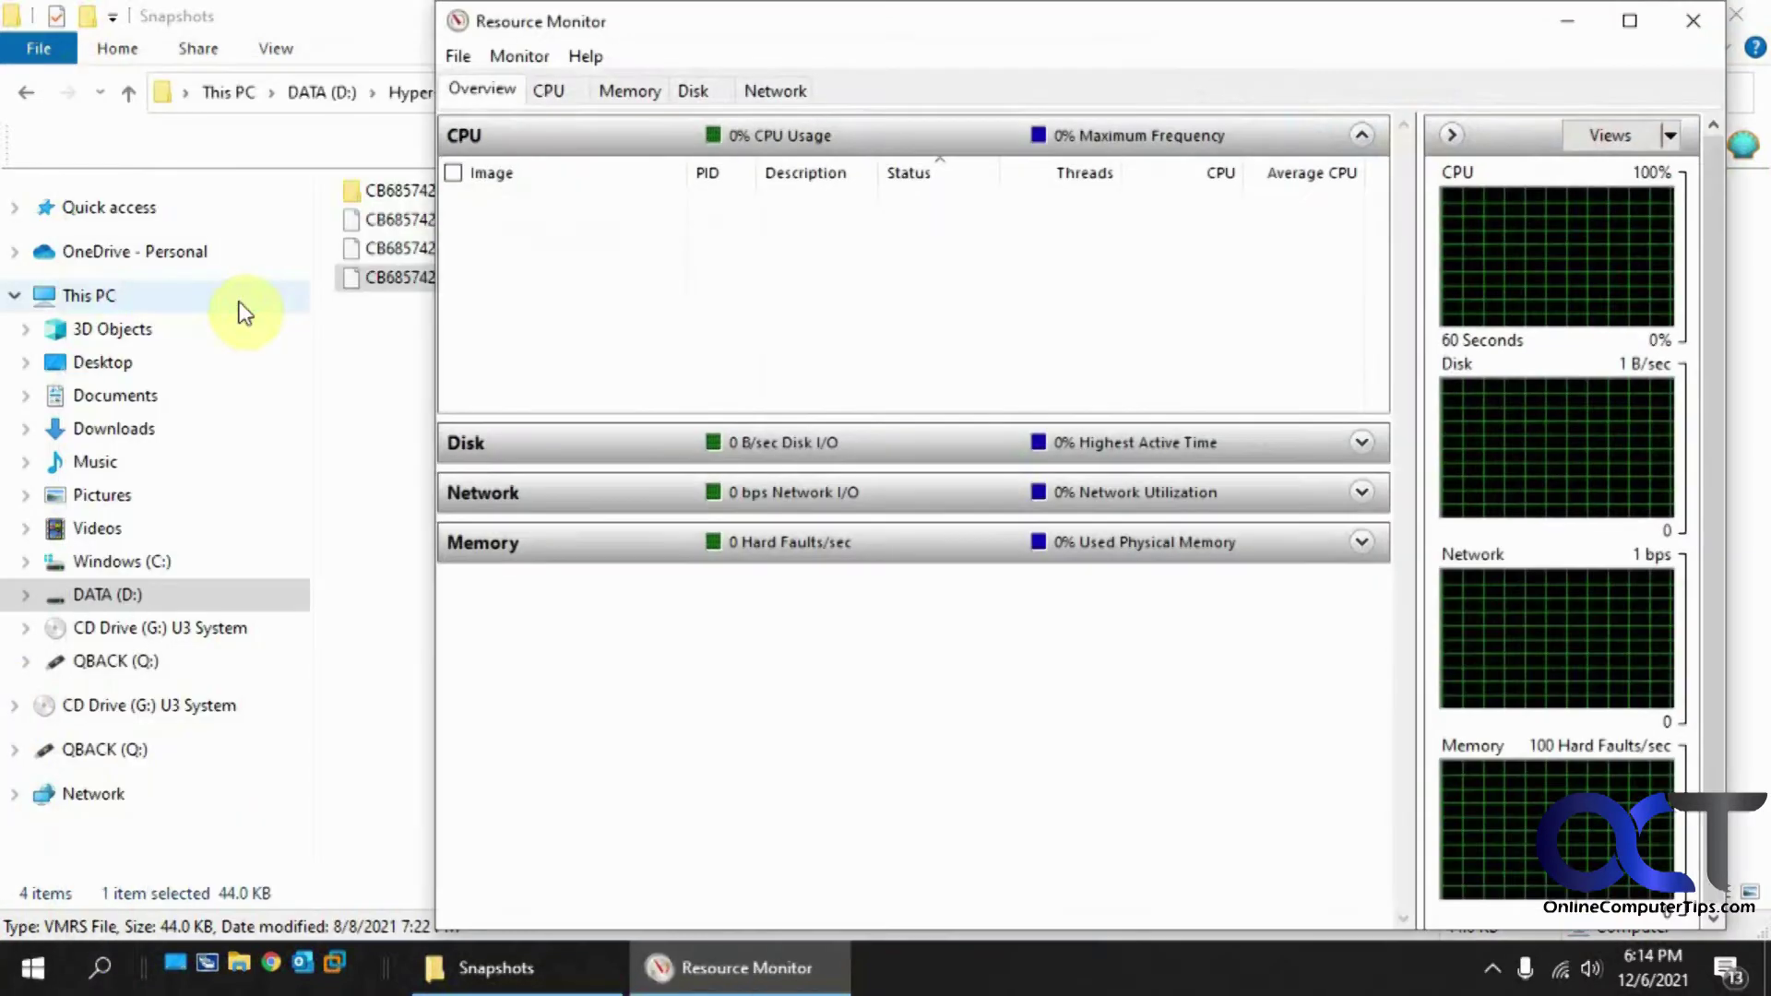
click(551, 90)
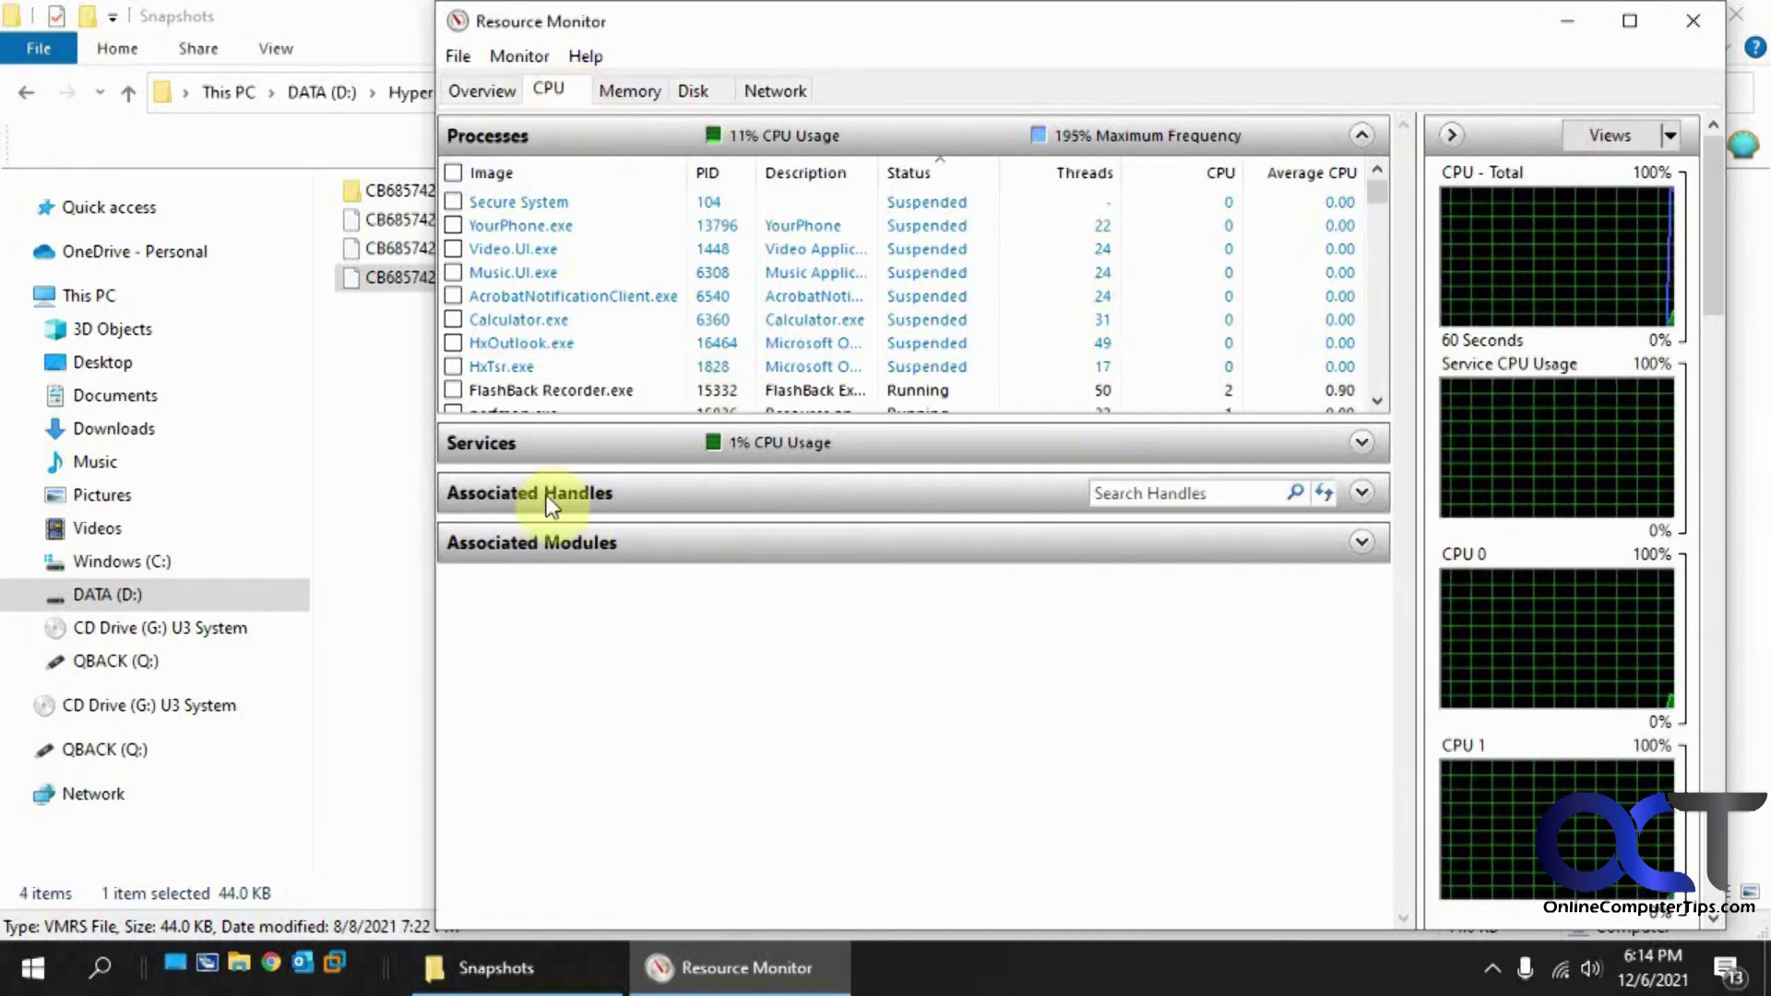
click(1359, 493)
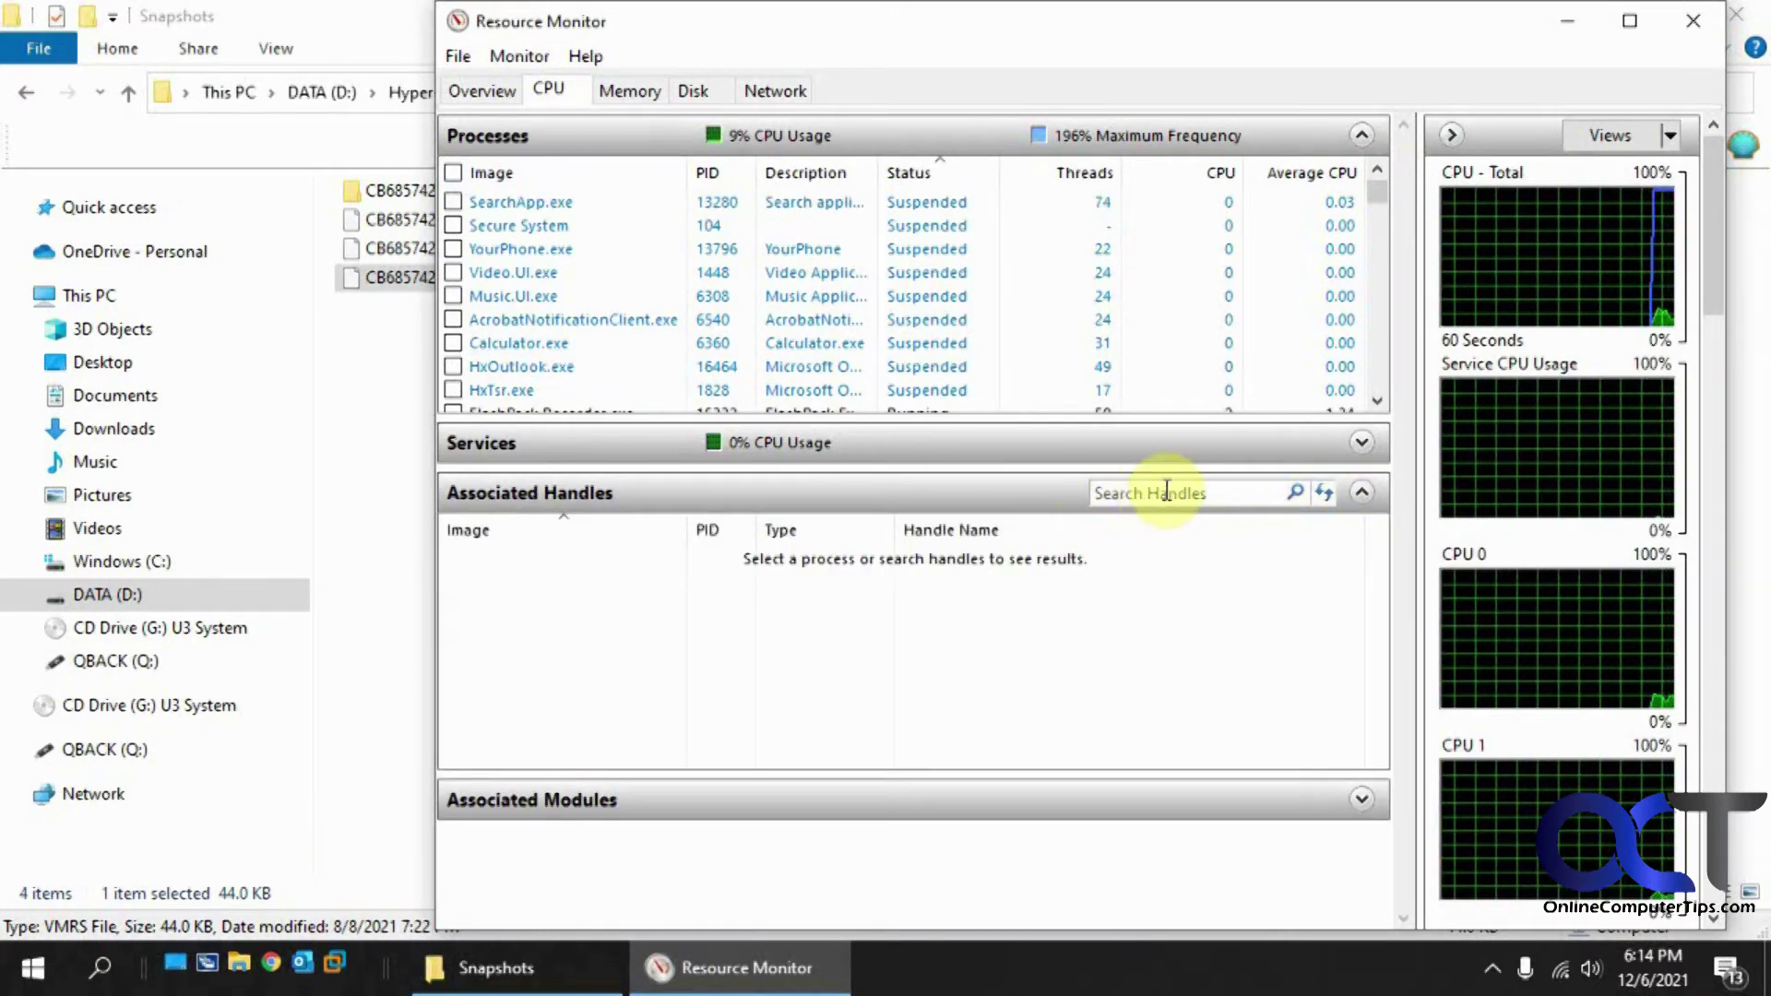
click(387, 278)
Copy the VMRS file's name from Explorer's rename box.
click(684, 278)
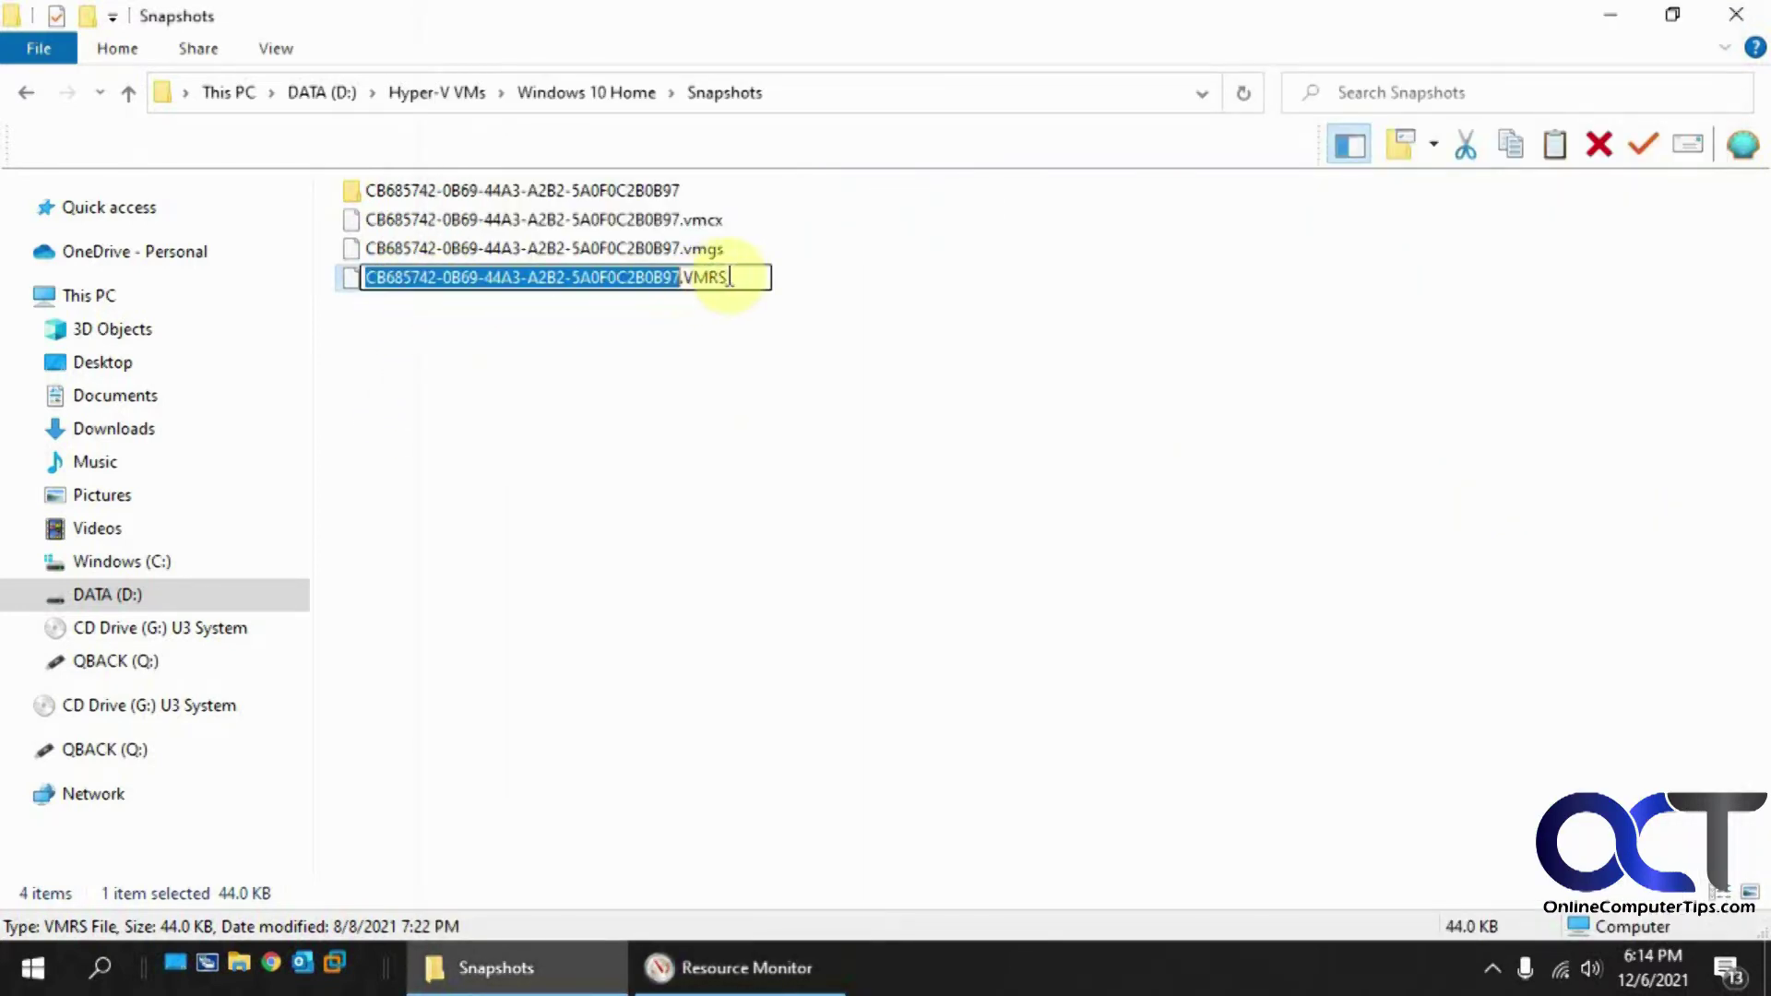
right_click(462, 280)
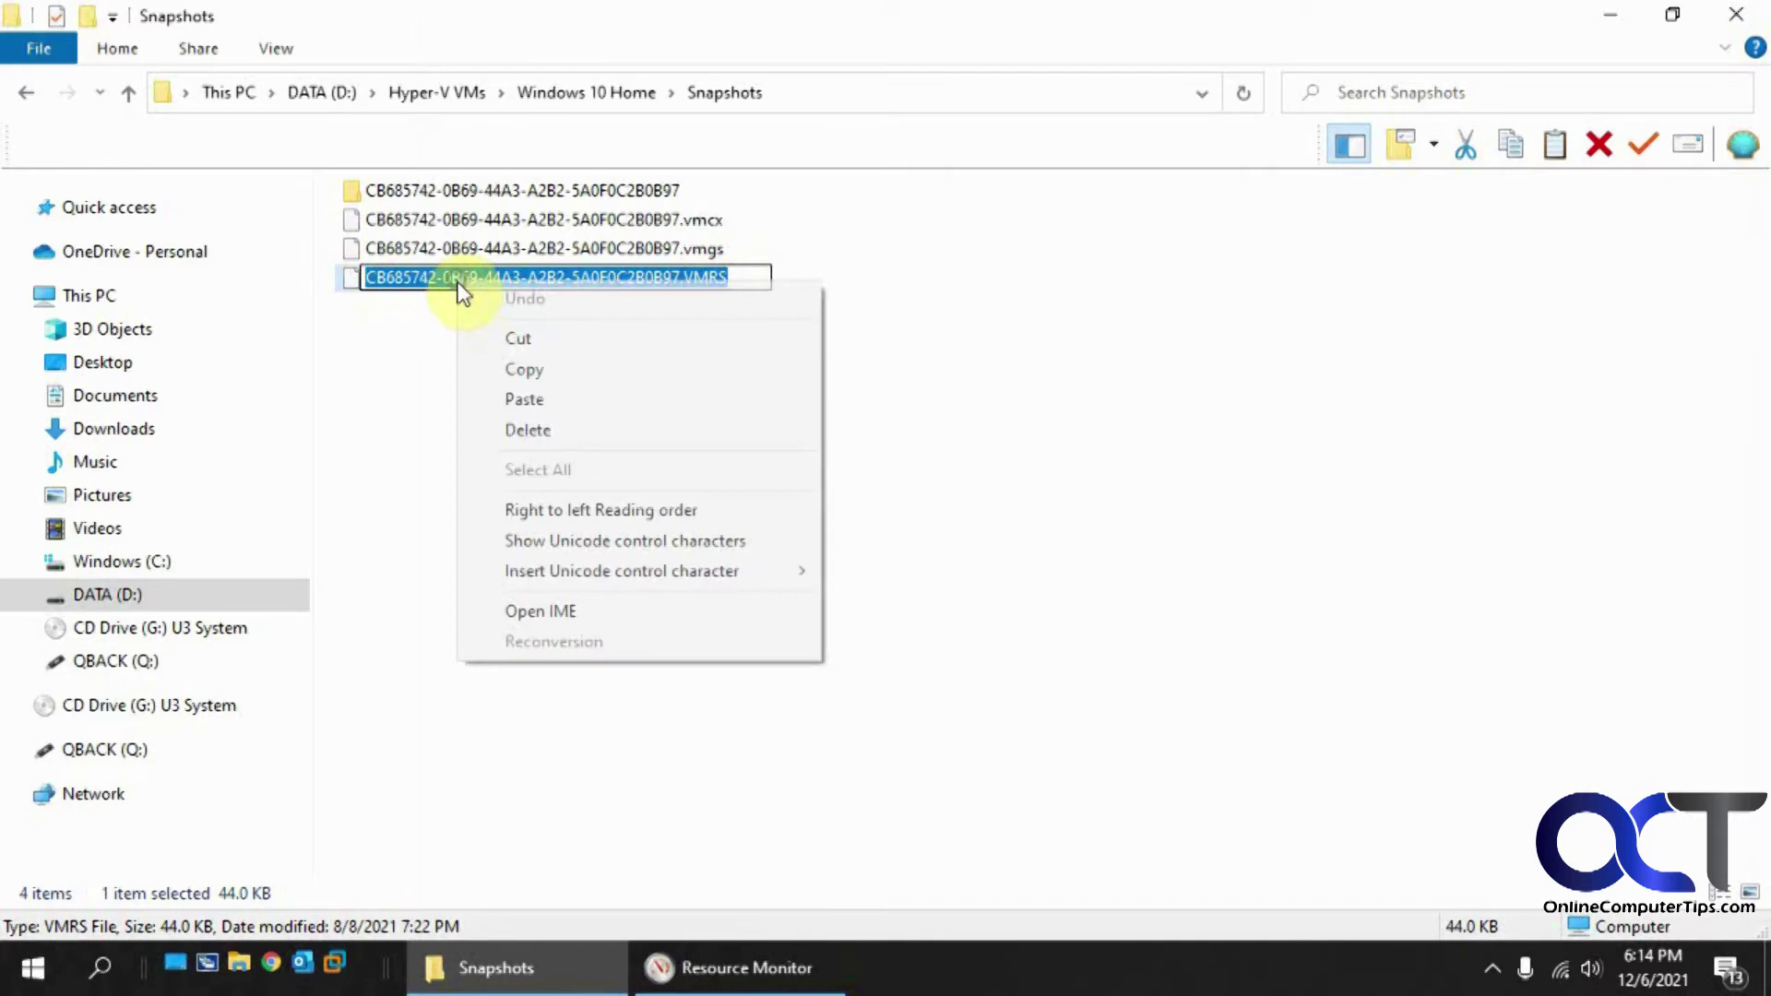
click(496, 364)
Search Resource Monitor's handles for the pasted file name, revealing vmms.exe (PID 3080) holding it.
click(743, 967)
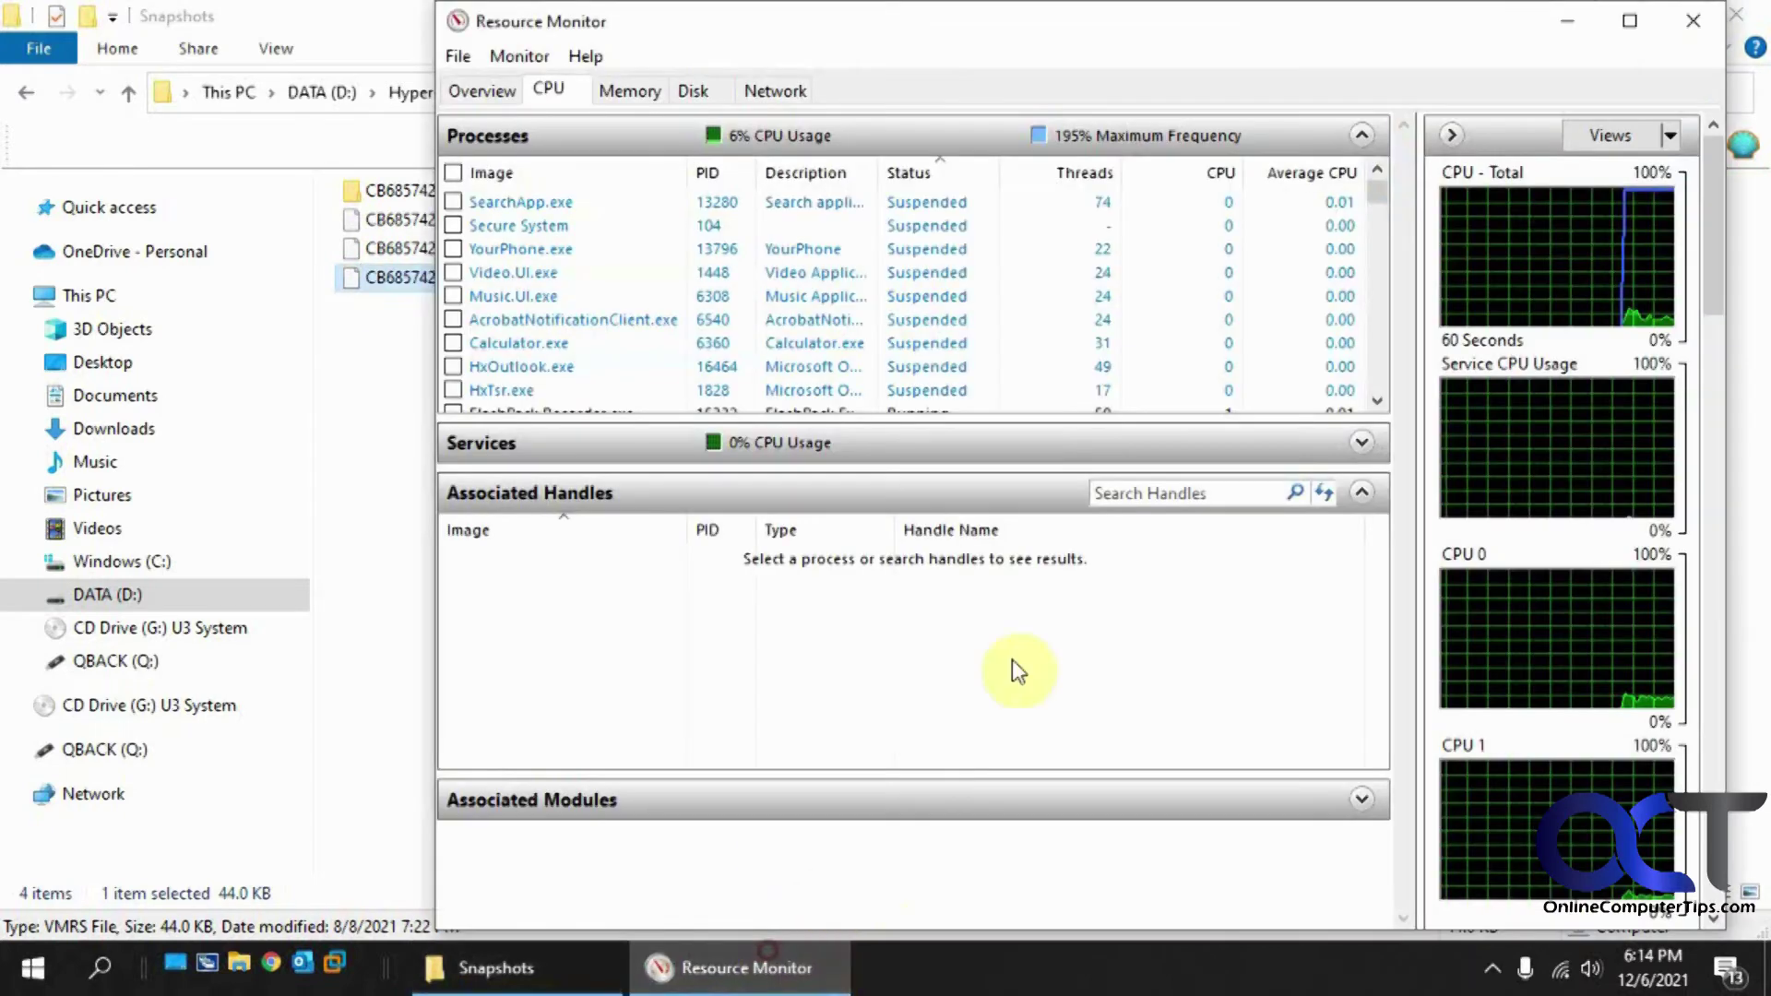
click(1143, 491)
key(ctrl+v)
click(1294, 495)
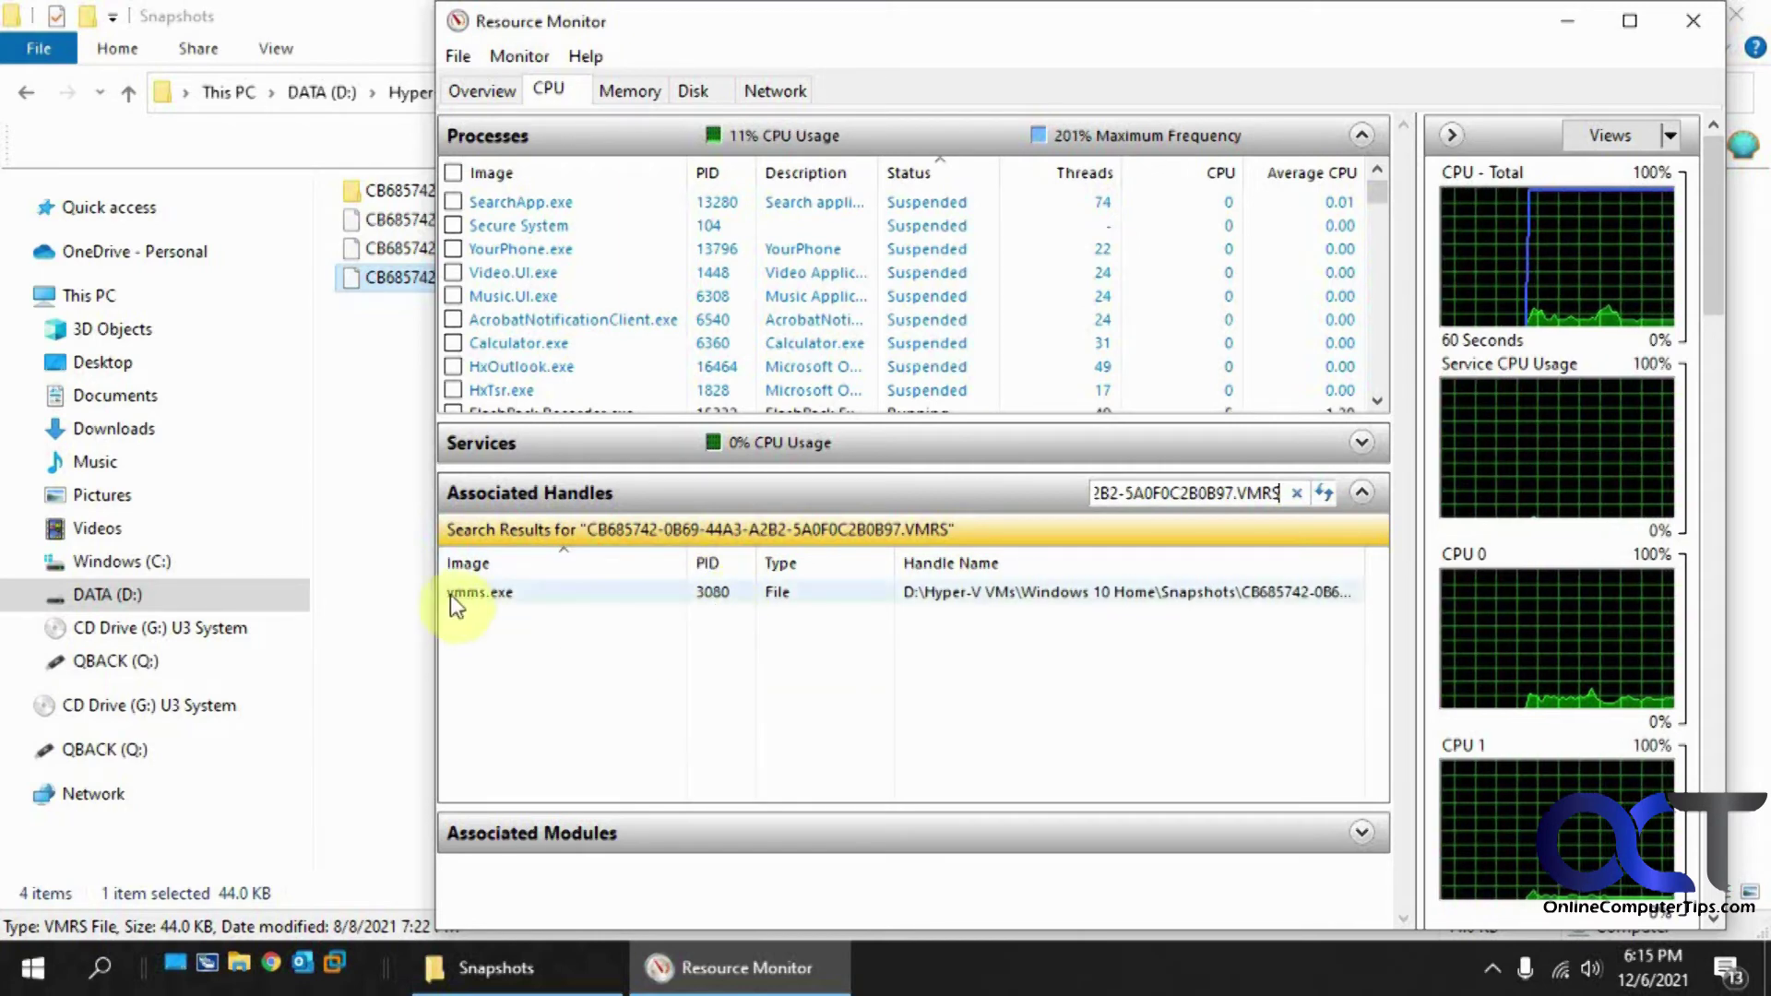
right_click(474, 599)
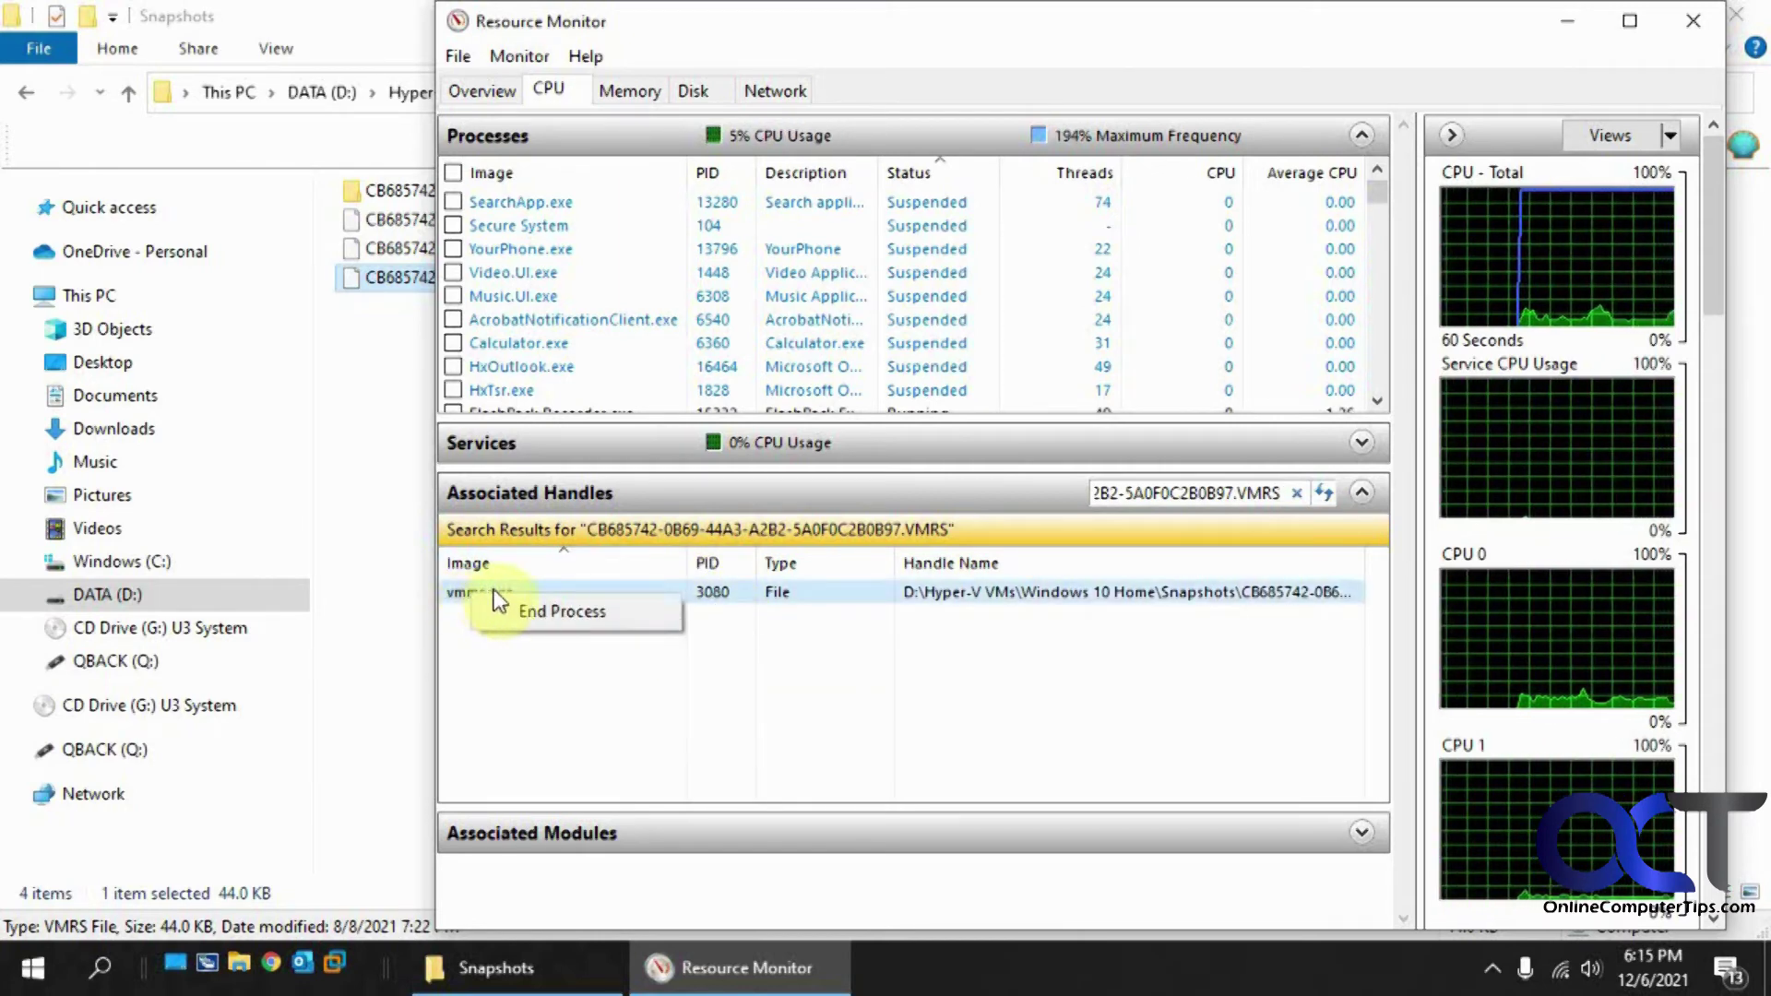
End the vmms.exe process and rerun the handle search, which now finds nothing.
click(577, 613)
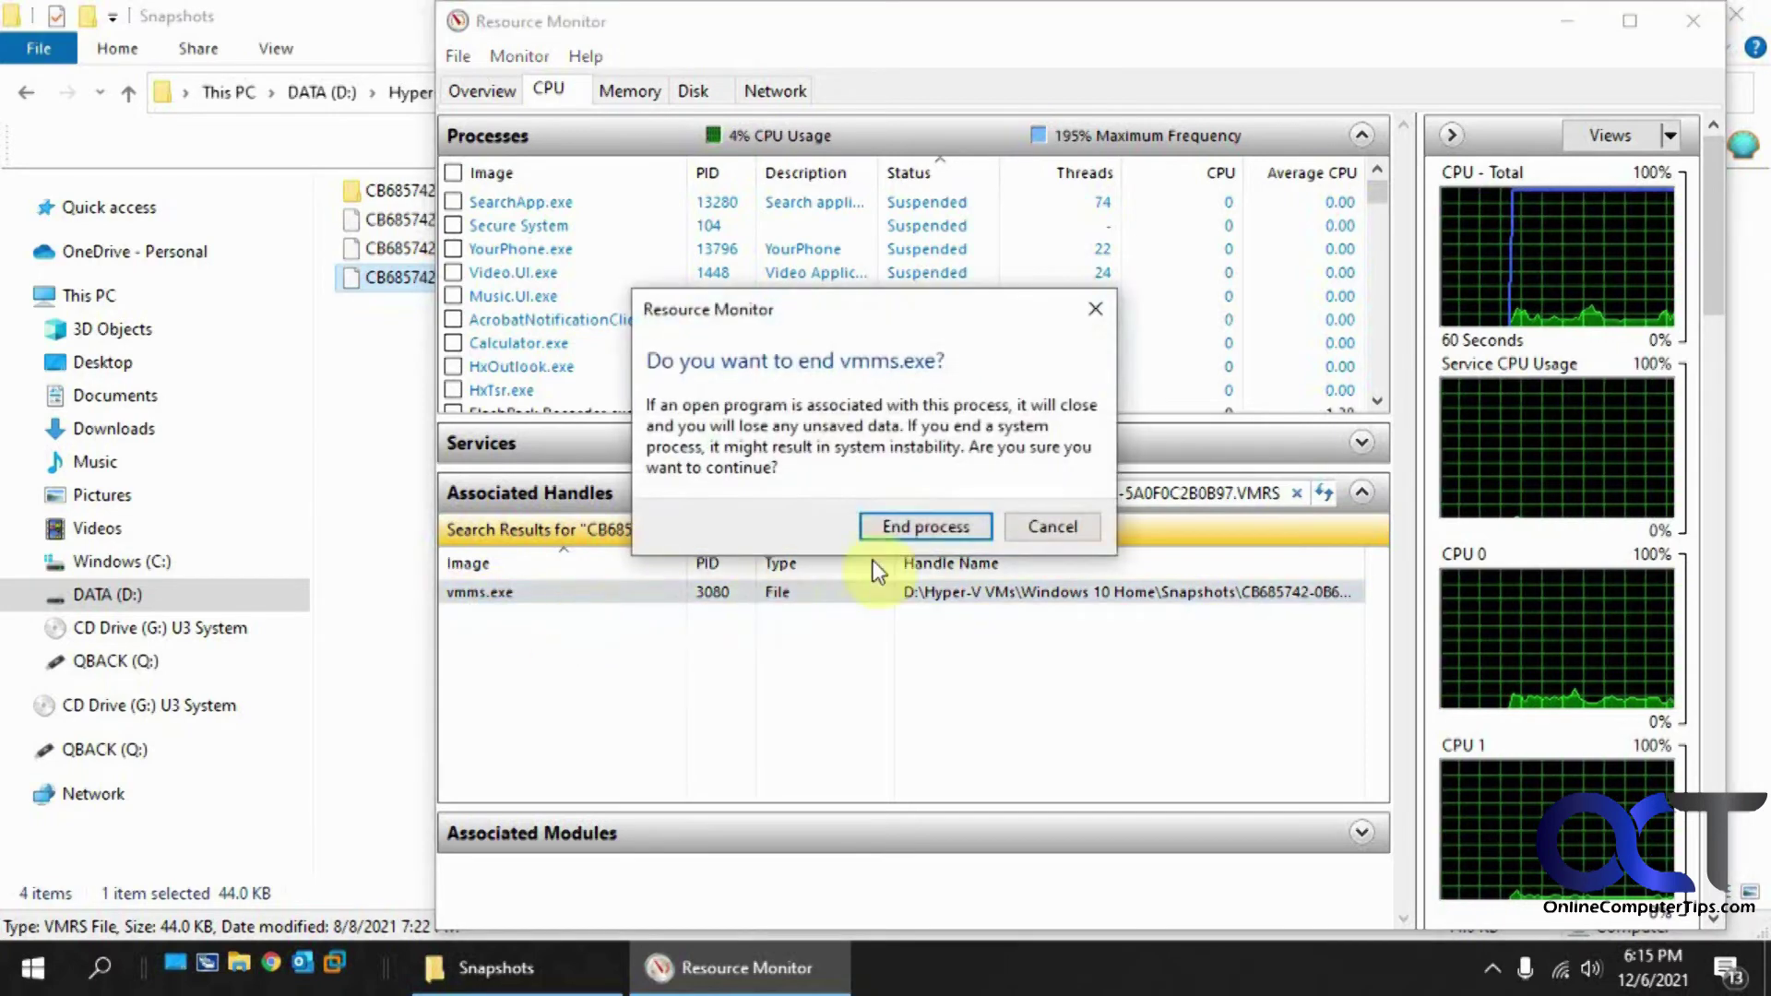
click(932, 527)
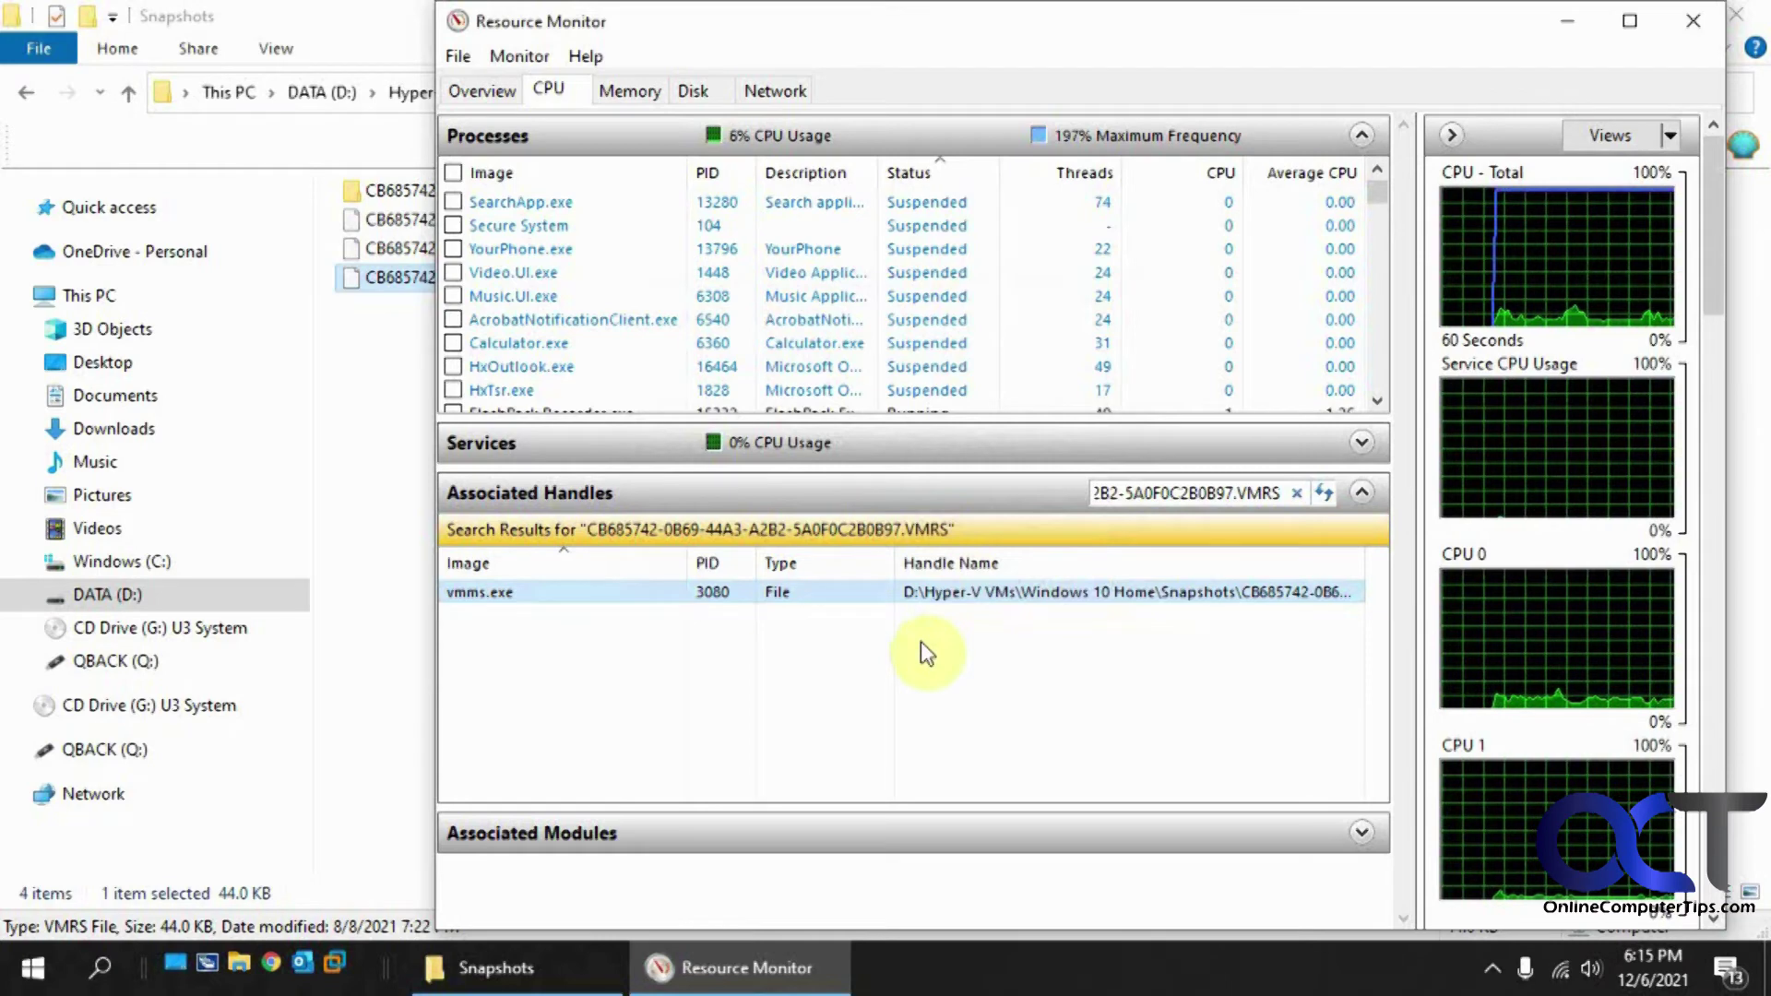
click(1324, 492)
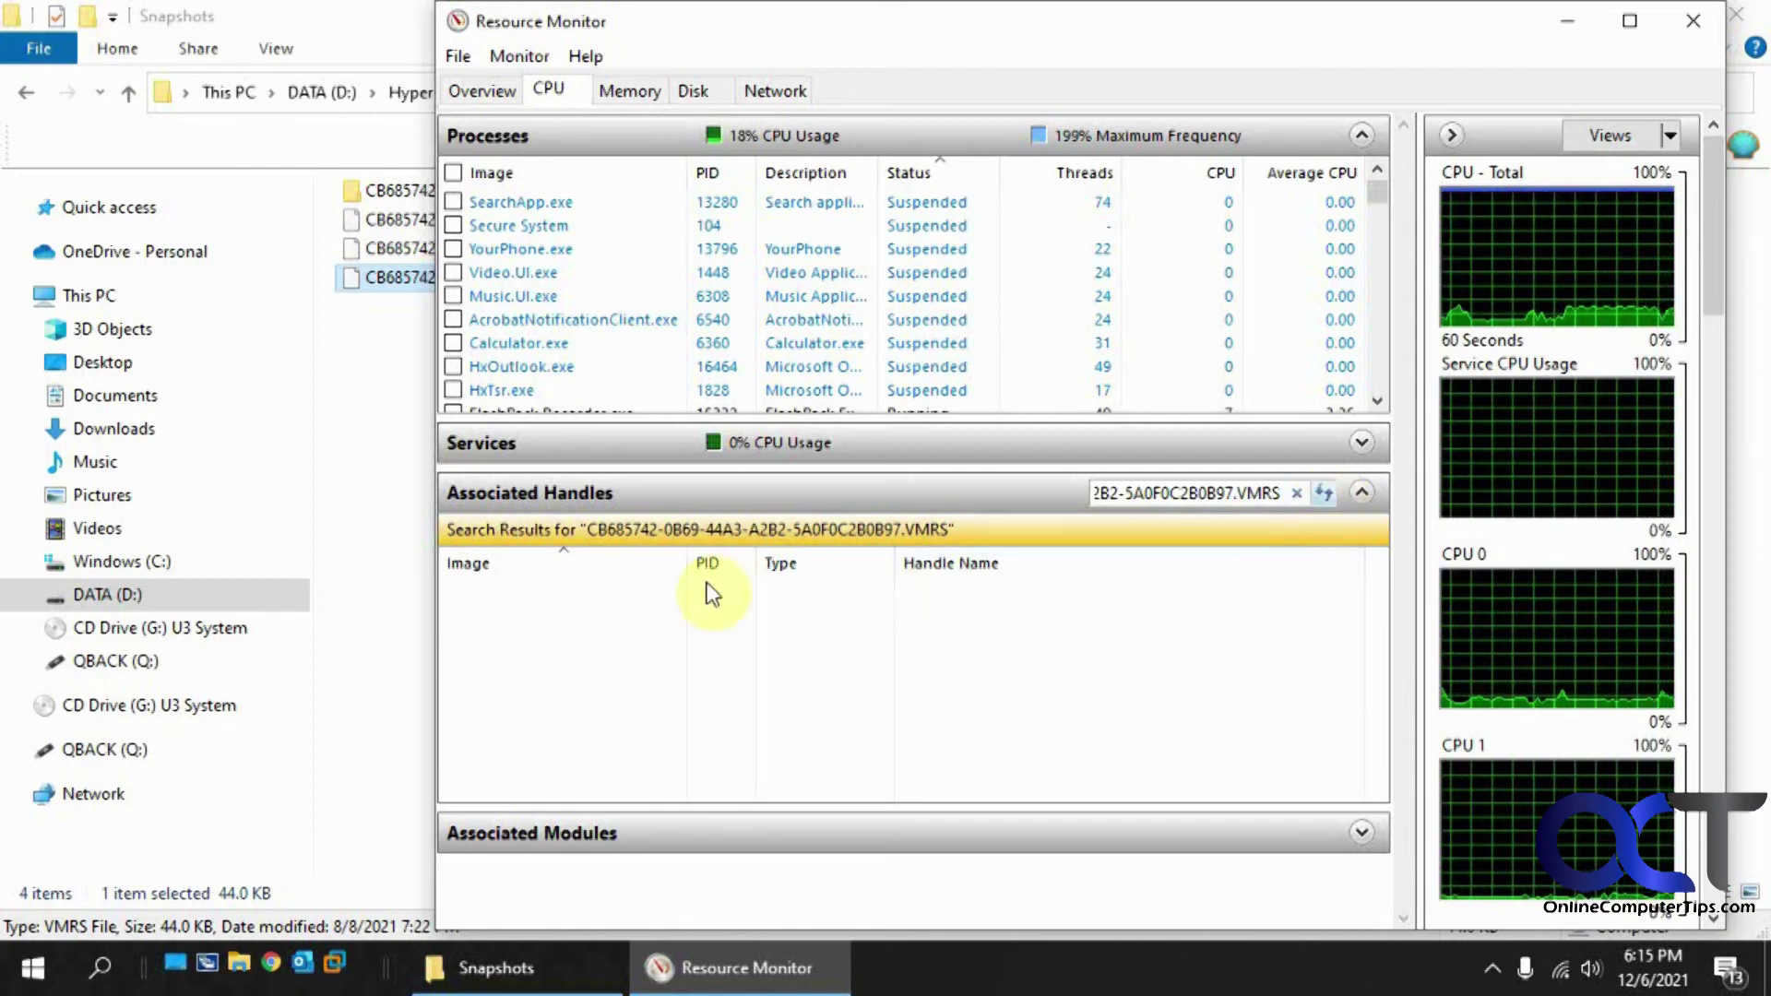
click(386, 336)
Rename the VMRS file to CB685742-0B69-44A3-A2B2-5A0F0C2B0B971.VMRS by inserting 1 before the extension.
click(458, 280)
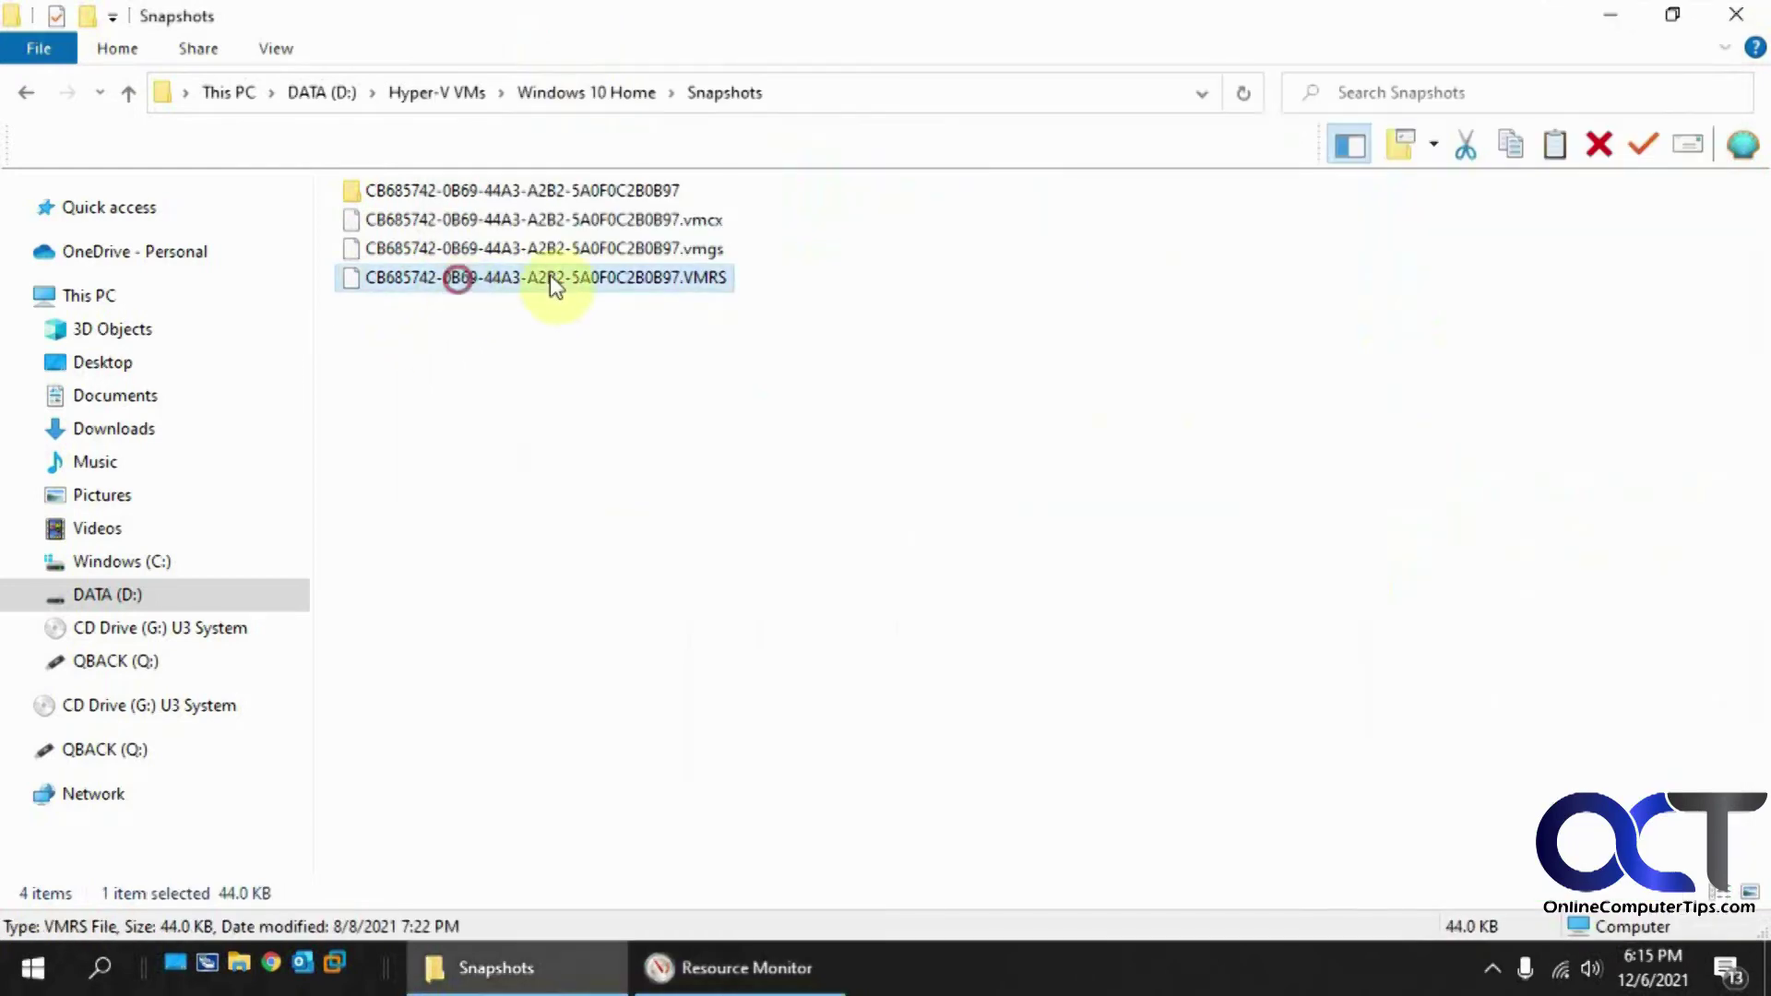
click(634, 277)
click(684, 279)
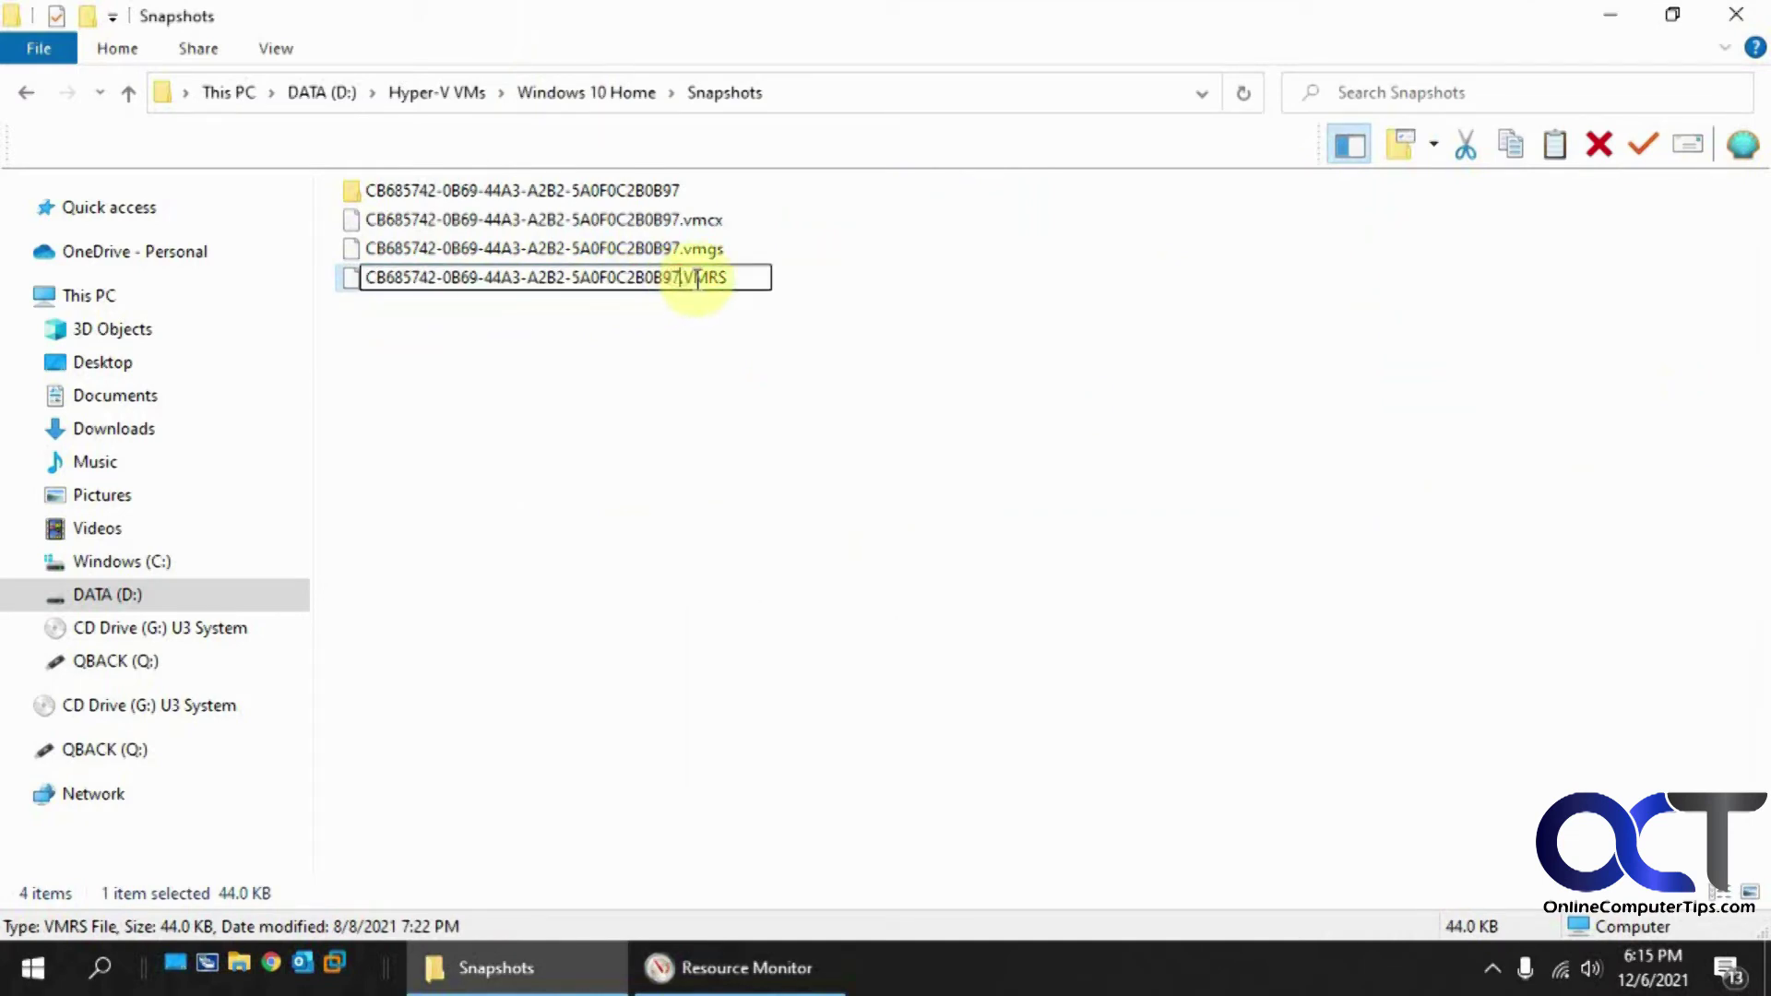
text(1)
key(Return)
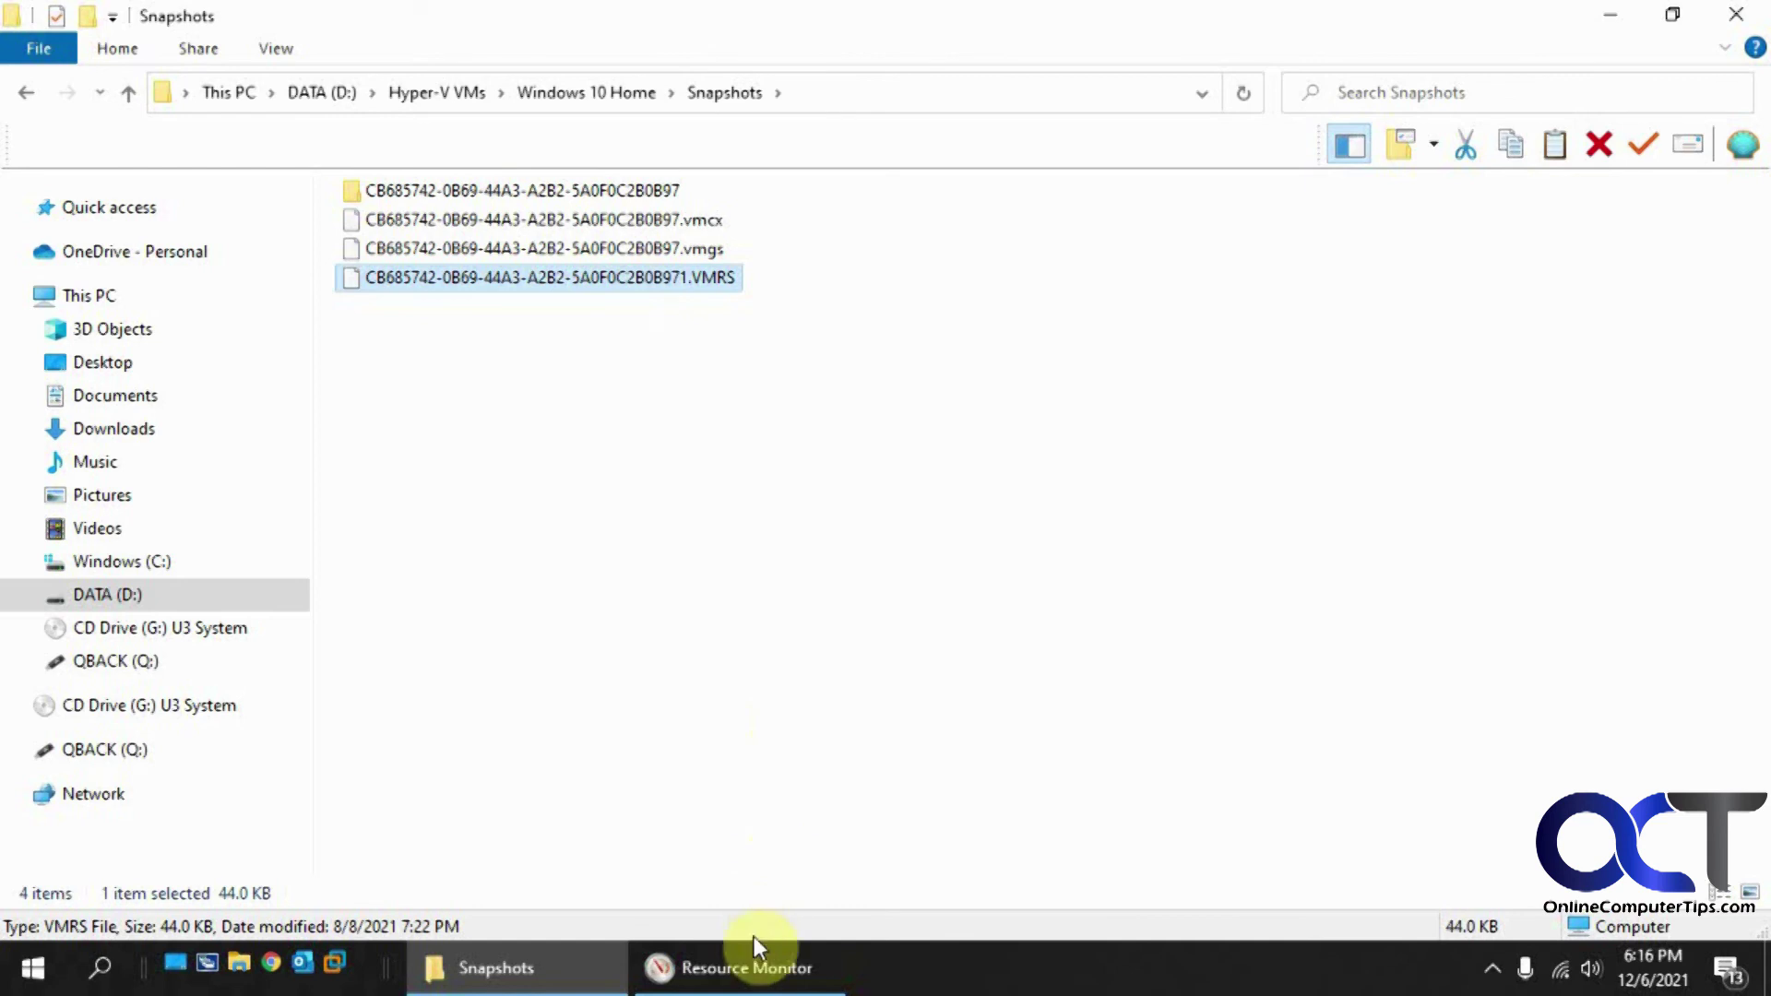
click(756, 971)
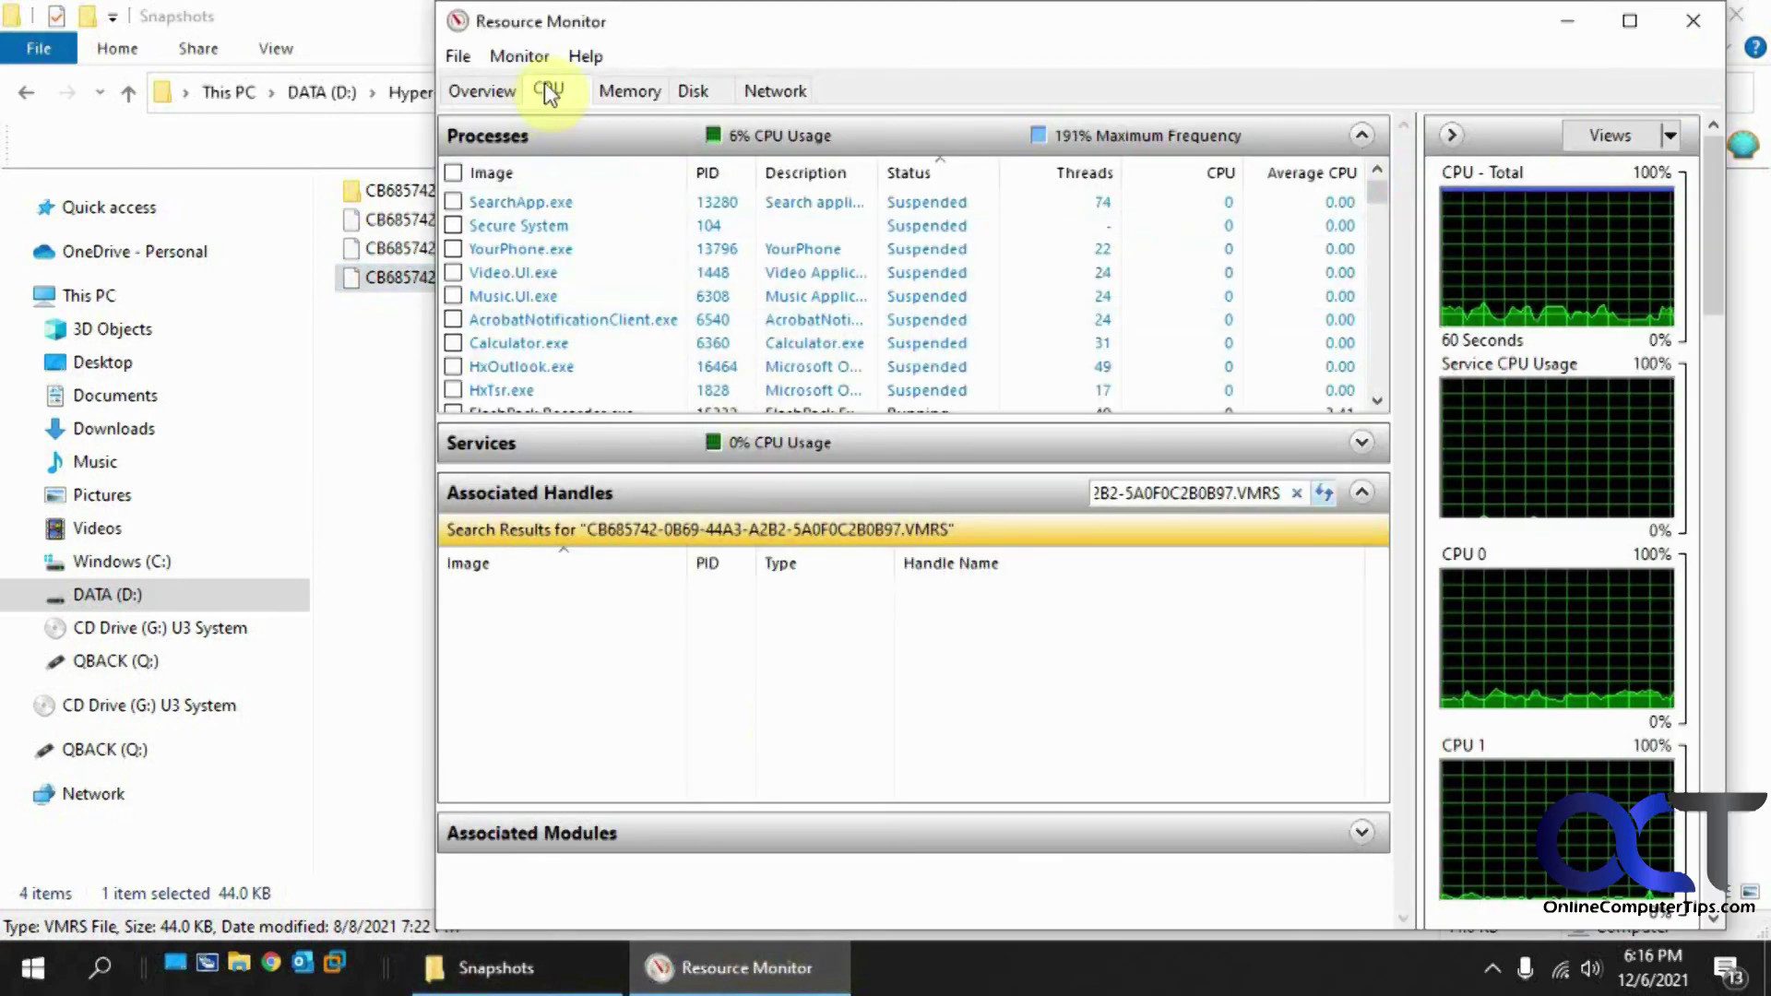